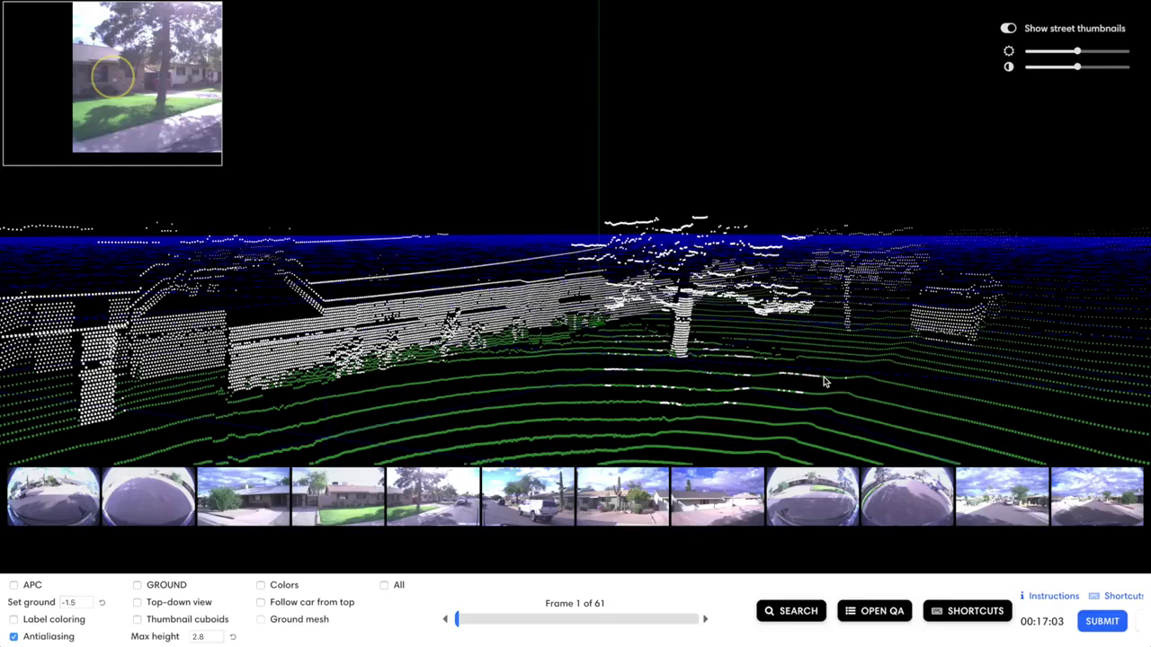
# Step: Examine the frame 1 point cloud around the recording vehicle from street level and from above
pyautogui.press('r')
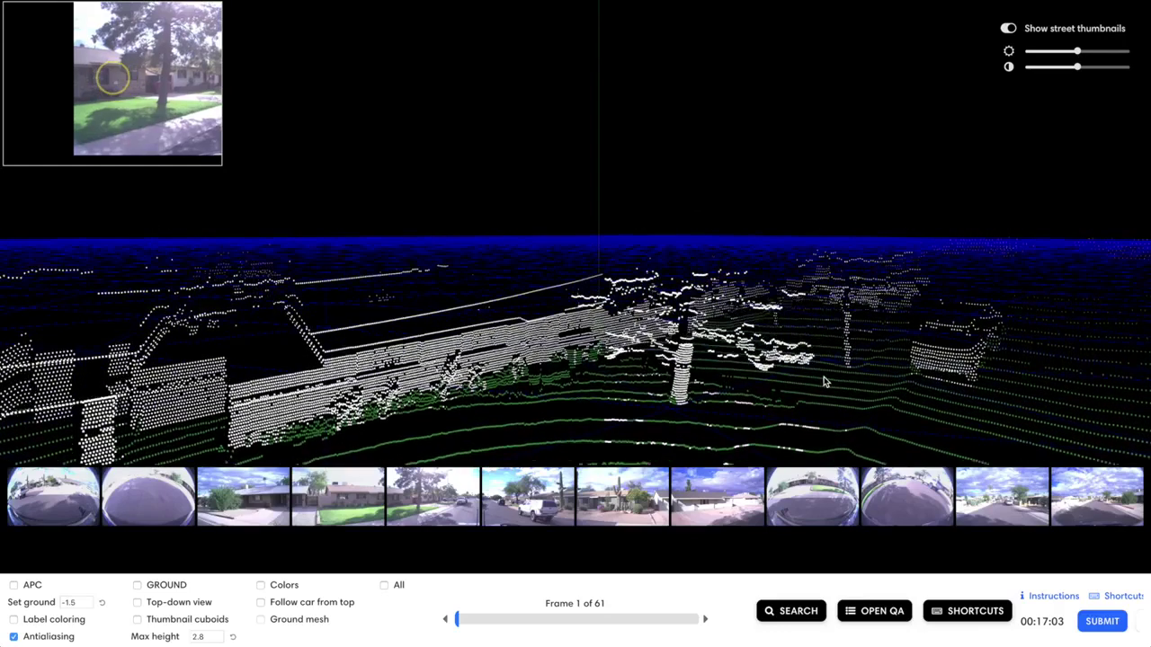
pyautogui.scroll(5, 823, 381)
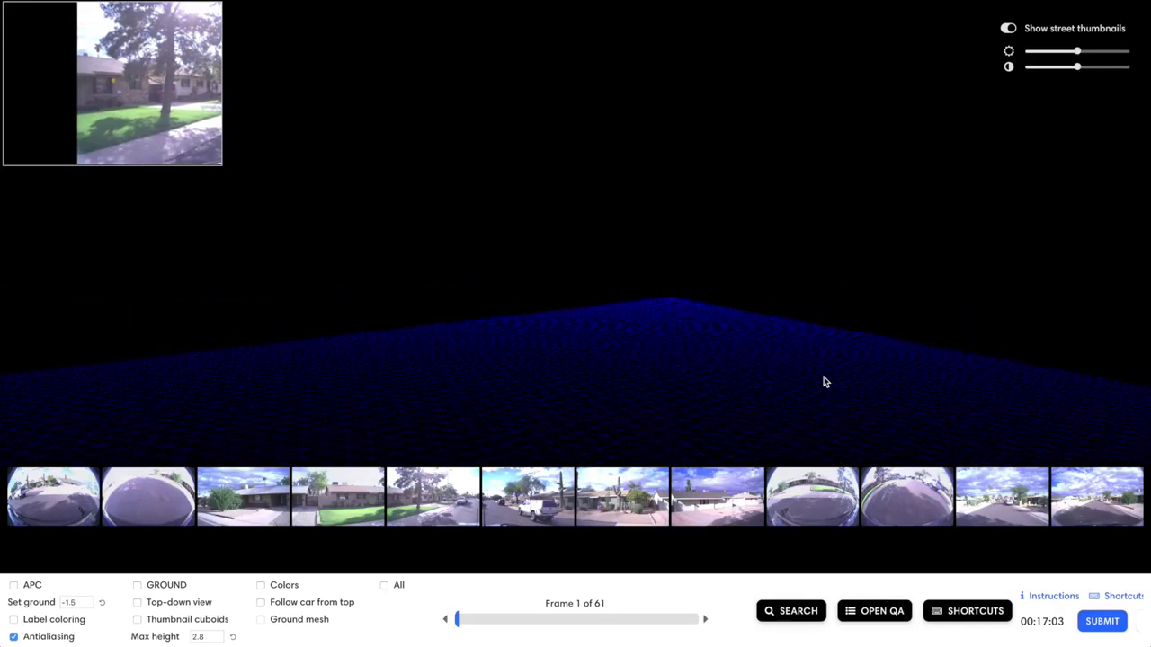
pyautogui.scroll(-10, 713, 368)
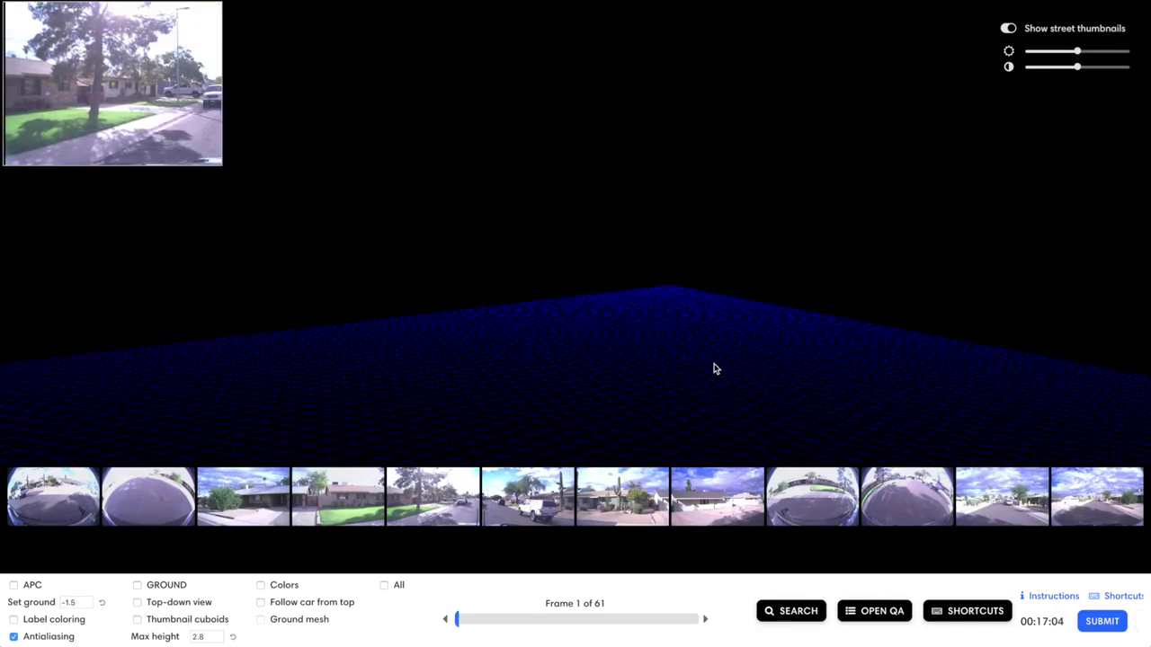
pyautogui.press('q')
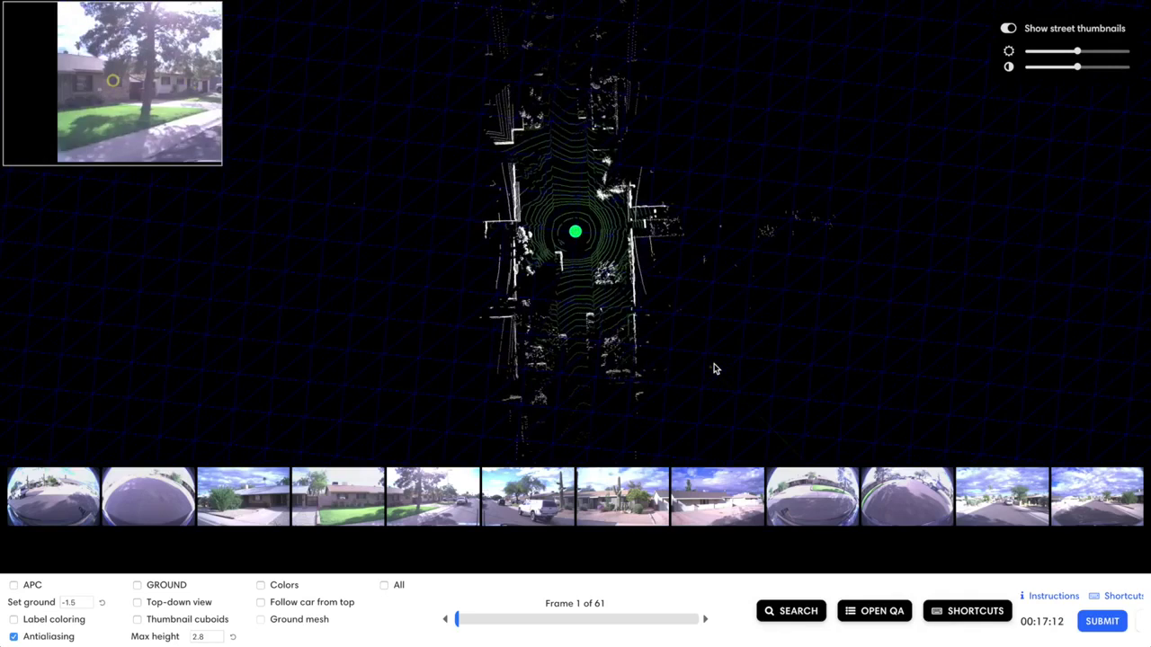
pyautogui.scroll(5, 715, 368)
pyautogui.moveTo(715, 369); pyautogui.dragTo(715, 381)
pyautogui.scroll(4, 715, 382)
pyautogui.scroll(-3, 715, 382)
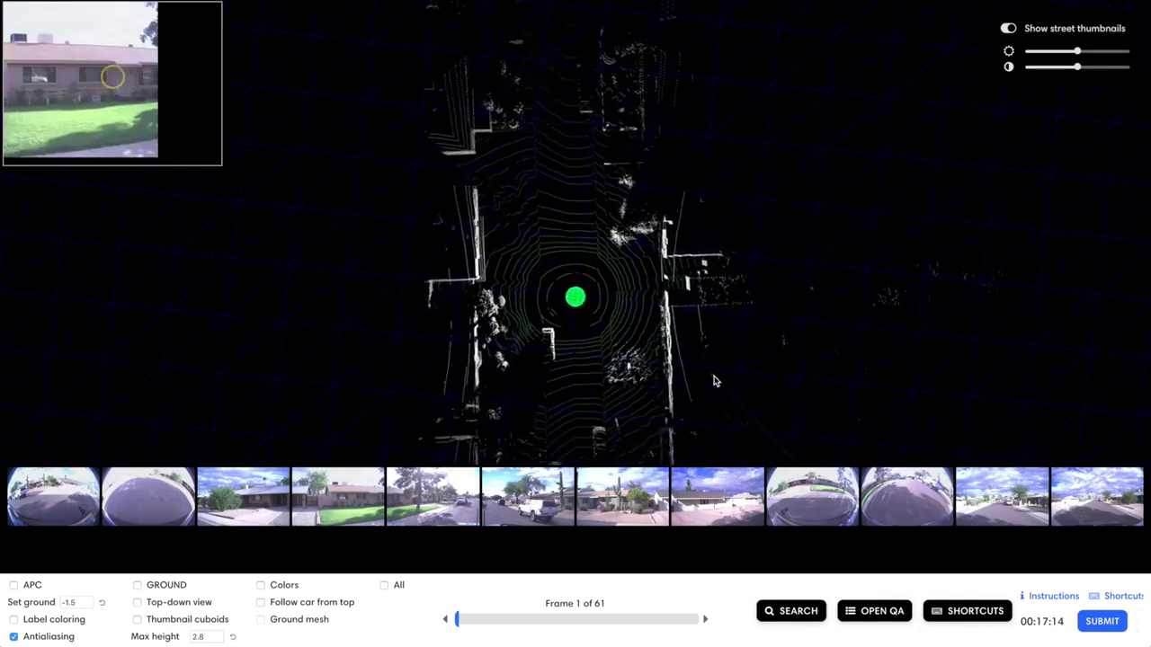
pyautogui.scroll(-3, 714, 381)
pyautogui.press('w')
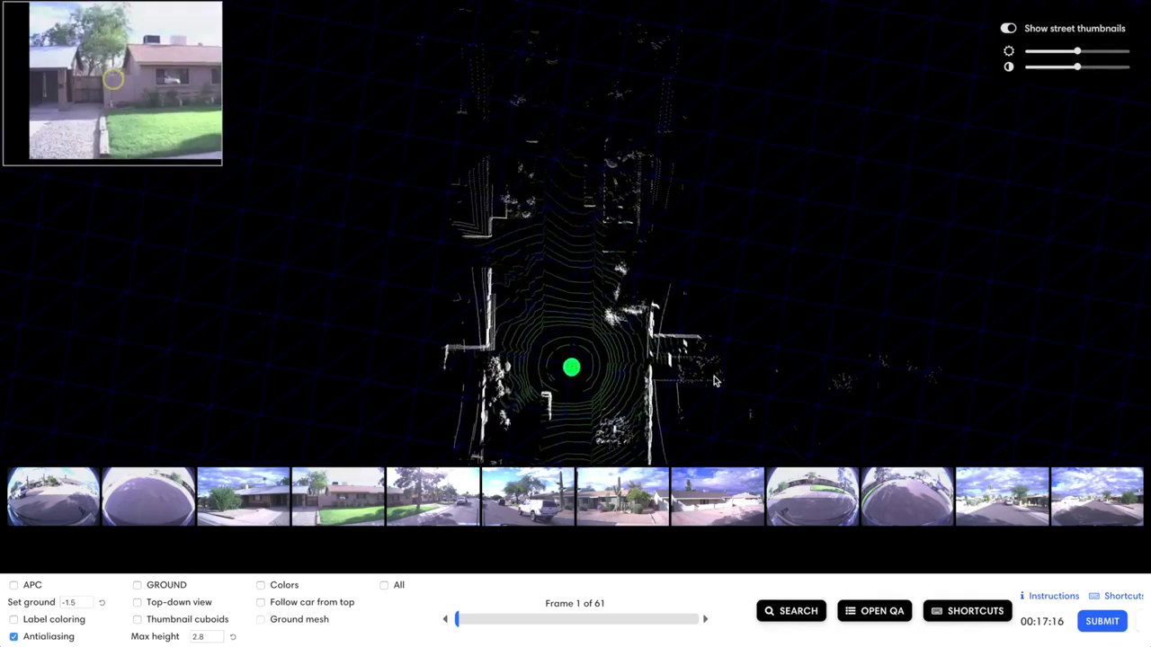
# Step: Play forward through the frames to frame 11 and back, checking the objects along the street, and stop at frame 7
pyautogui.press('Right')
pyautogui.press('Right')
pyautogui.press('Right')
pyautogui.press('Right')
pyautogui.press('Right')
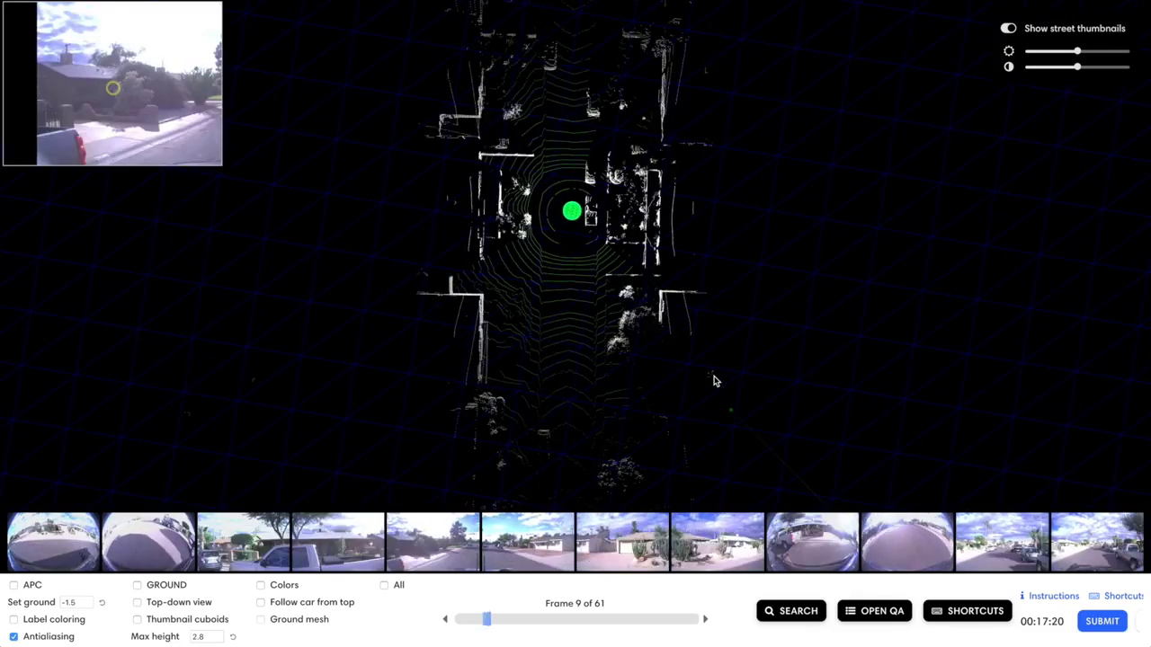
pyautogui.press('Right')
pyautogui.press('Right')
pyautogui.press('Left')
pyautogui.press('Left')
pyautogui.press('Left')
pyautogui.press('Left')
pyautogui.press('Left')
pyautogui.press('Left')
pyautogui.press('Left')
pyautogui.press('Left')
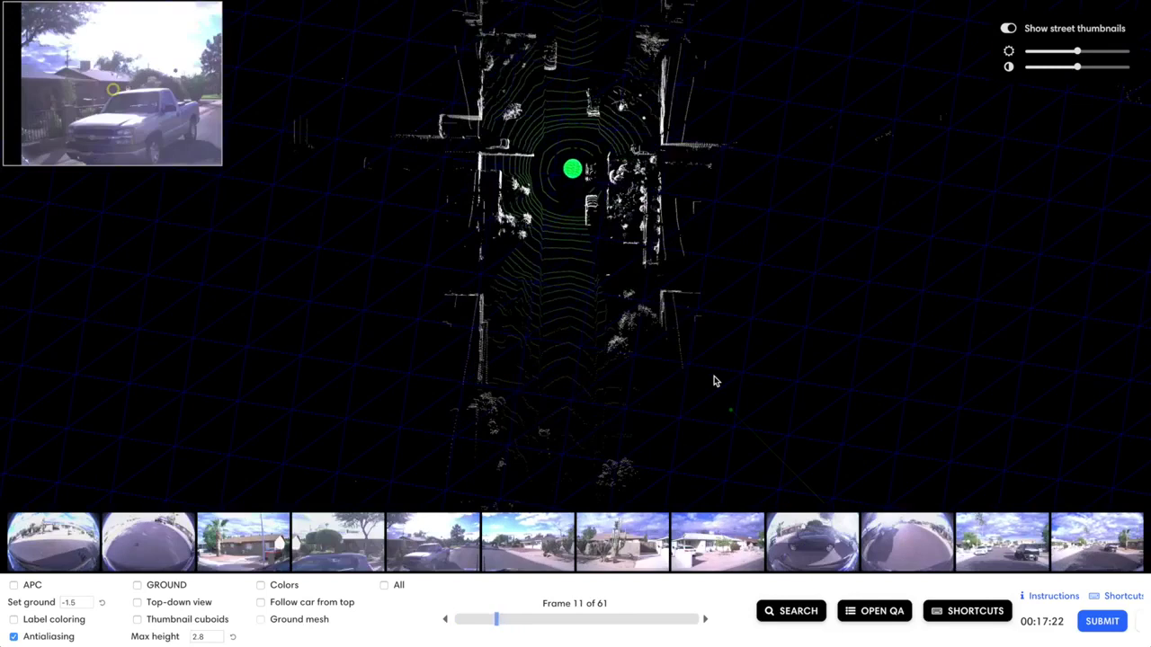
pyautogui.press('Left')
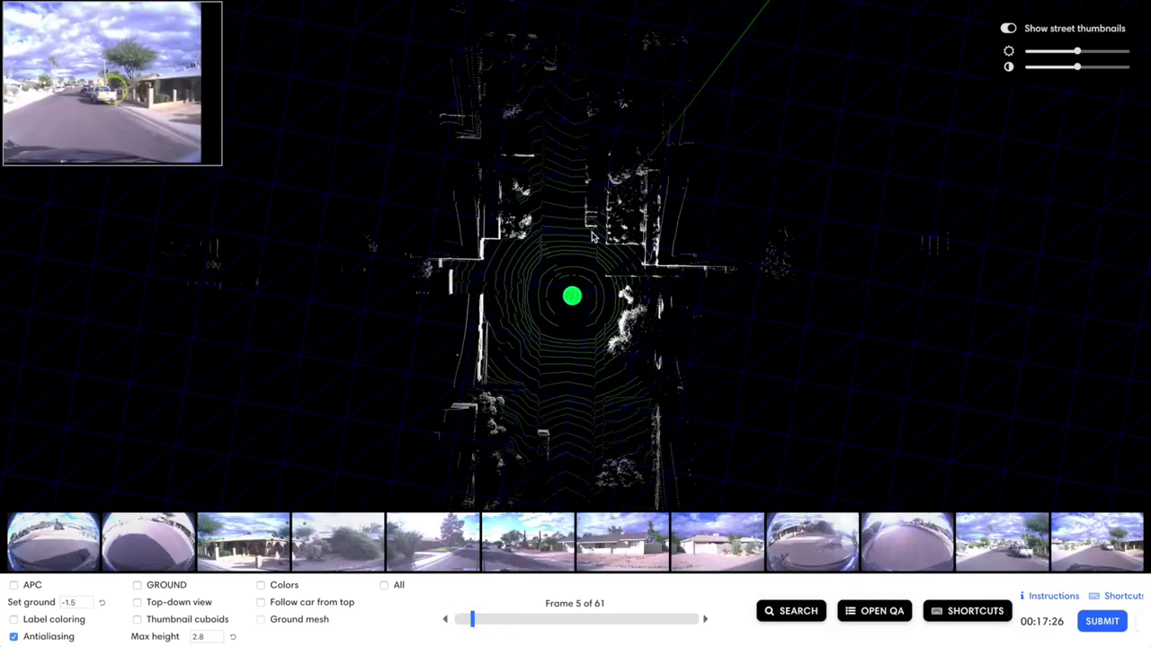
pyautogui.press('Right')
pyautogui.press('Right')
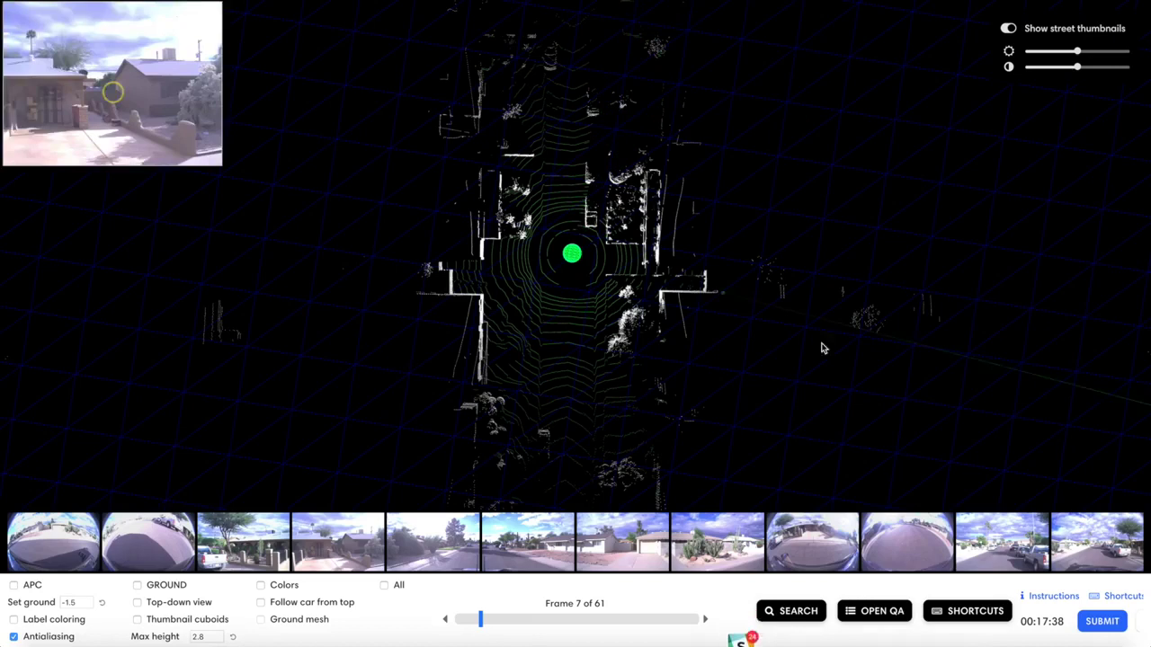
# Step: Inspect the parked pickup truck in the two forward-facing camera images of frame 7, and return to the LIDAR view
pyautogui.click(1023, 549)
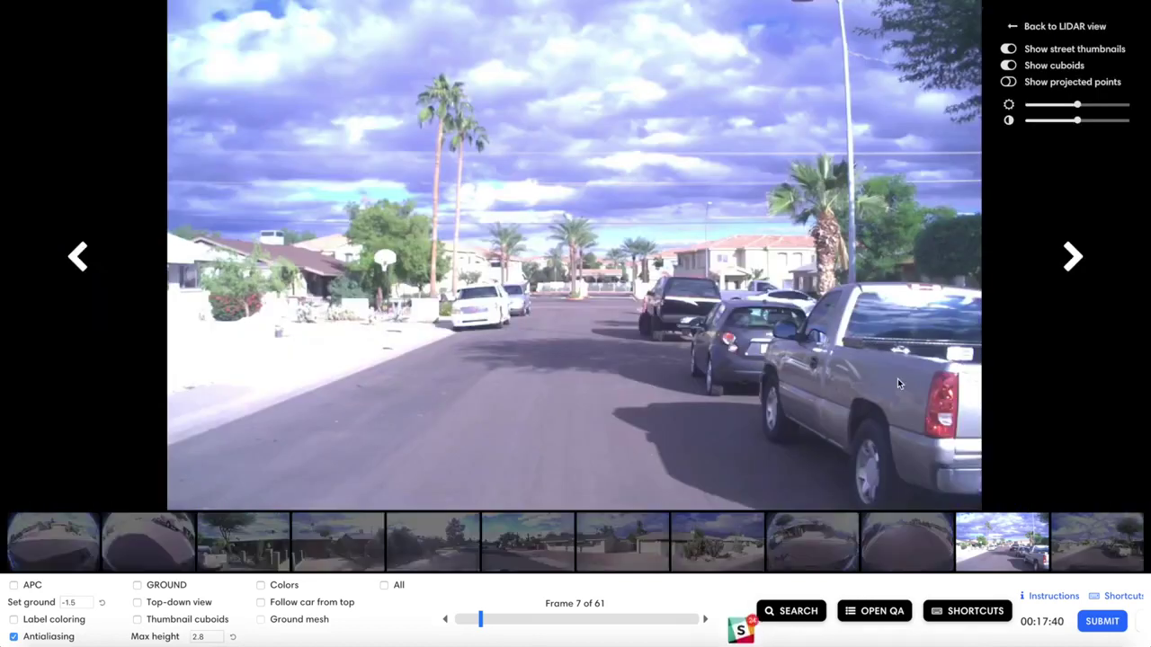
pyautogui.press('Right')
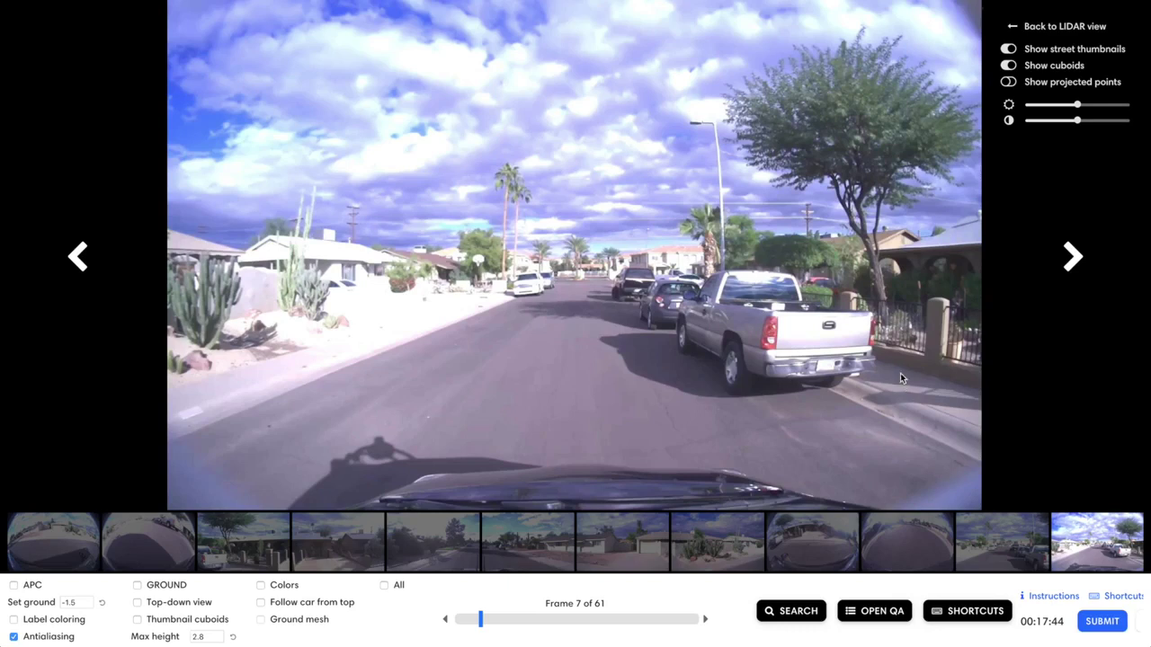
pyautogui.press('Escape')
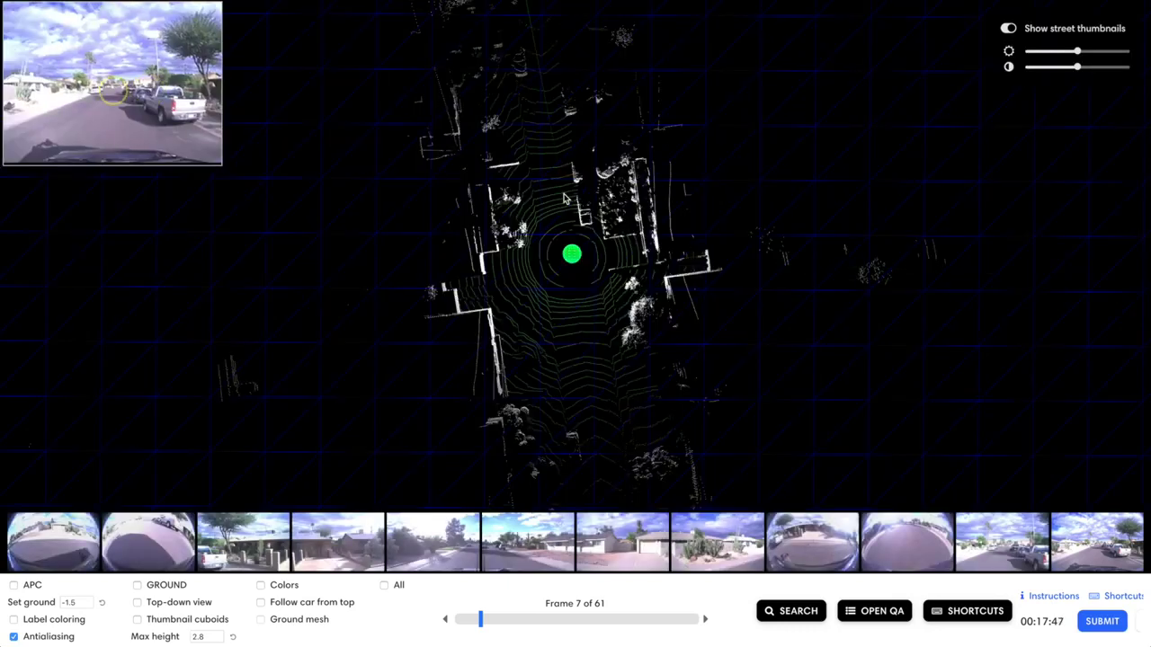
# Step: Go to frame 9 and show the pickup truck parked beside the recording vehicle close up from above
pyautogui.moveTo(565, 199); pyautogui.dragTo(565, 197)
pyautogui.scroll(5, 565, 198)
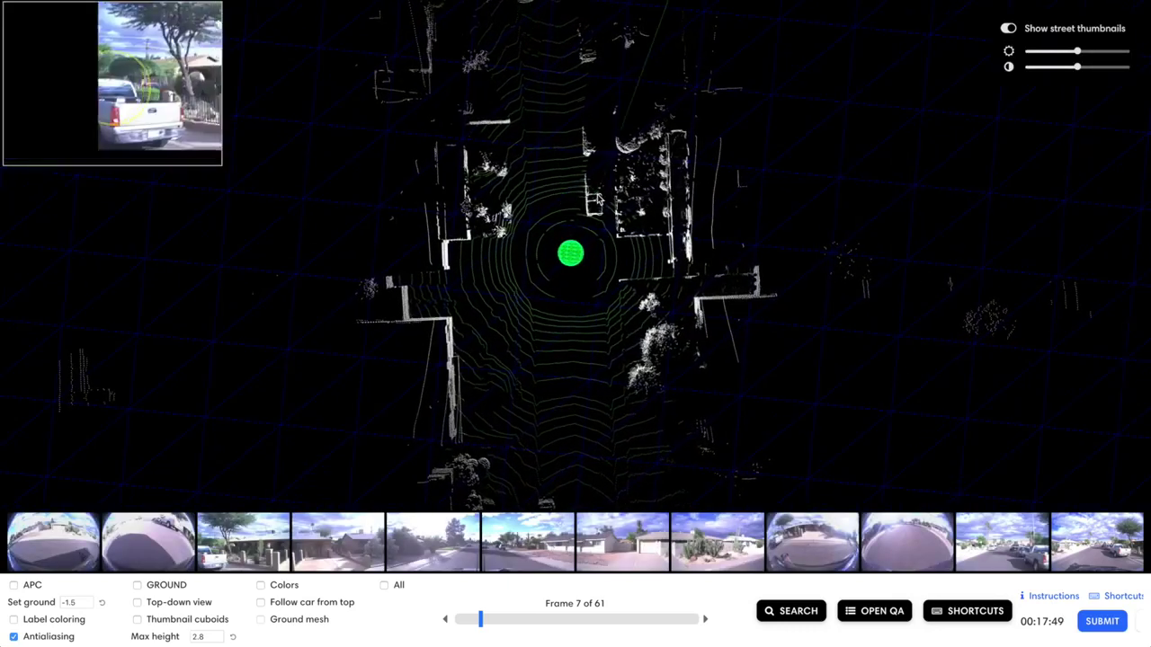
pyautogui.press('w')
pyautogui.press('Right')
pyautogui.press('Right')
pyautogui.press('Right')
pyautogui.press('Left')
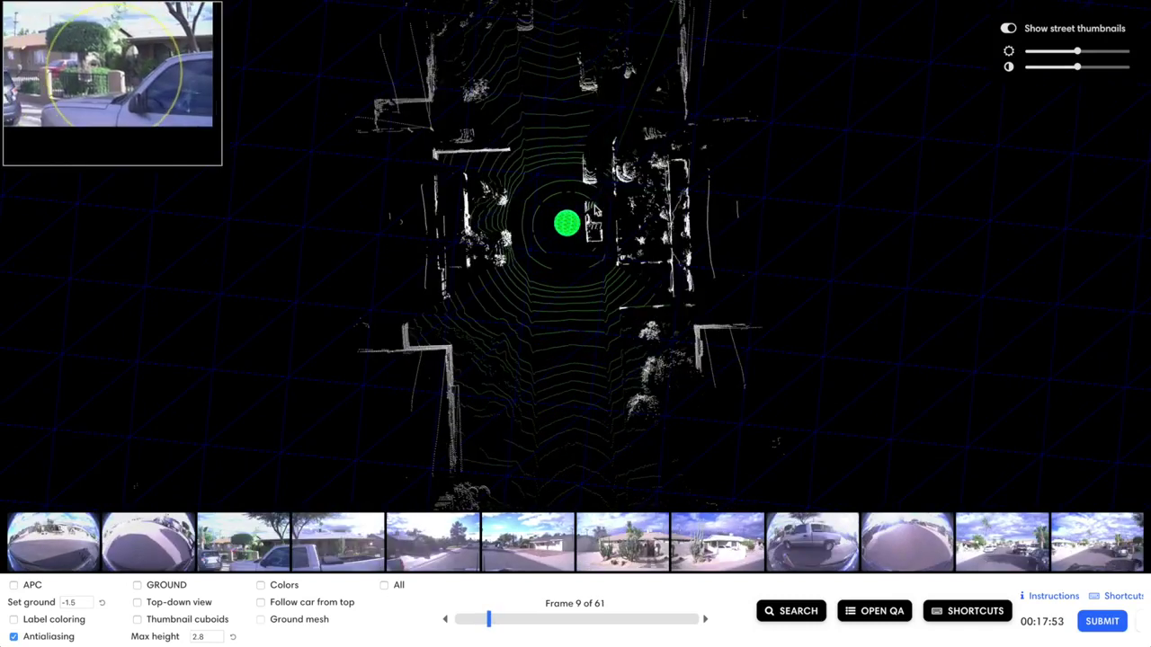
pyautogui.scroll(5, 620, 200)
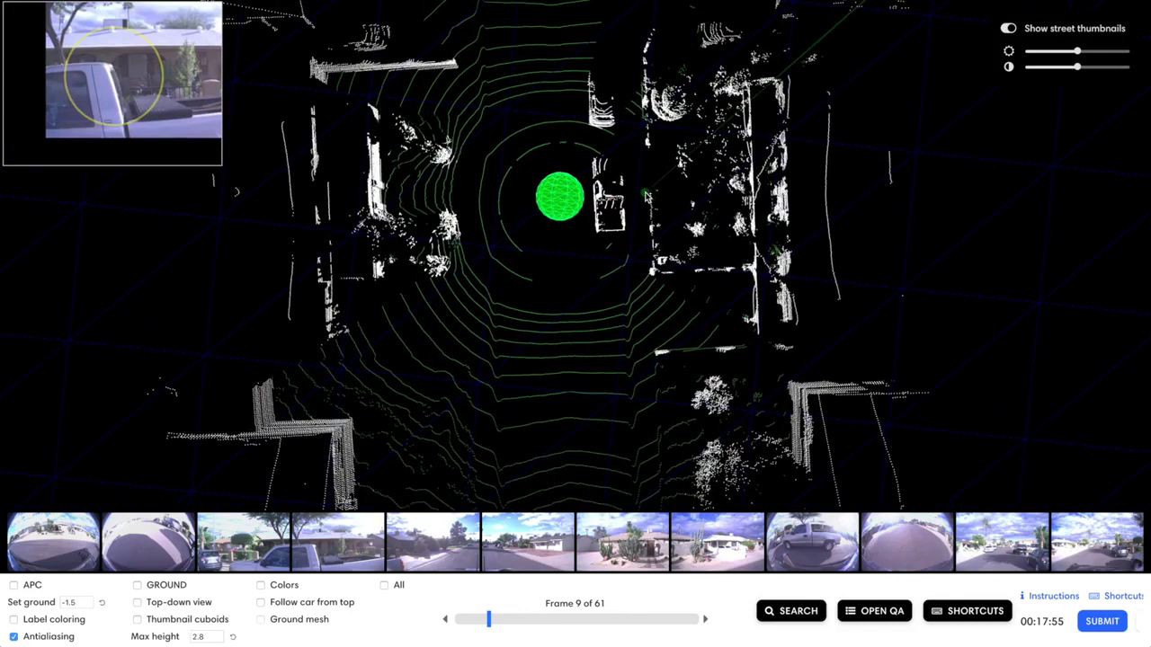
pyautogui.press('w')
pyautogui.moveTo(644, 196); pyautogui.dragTo(627, 195)
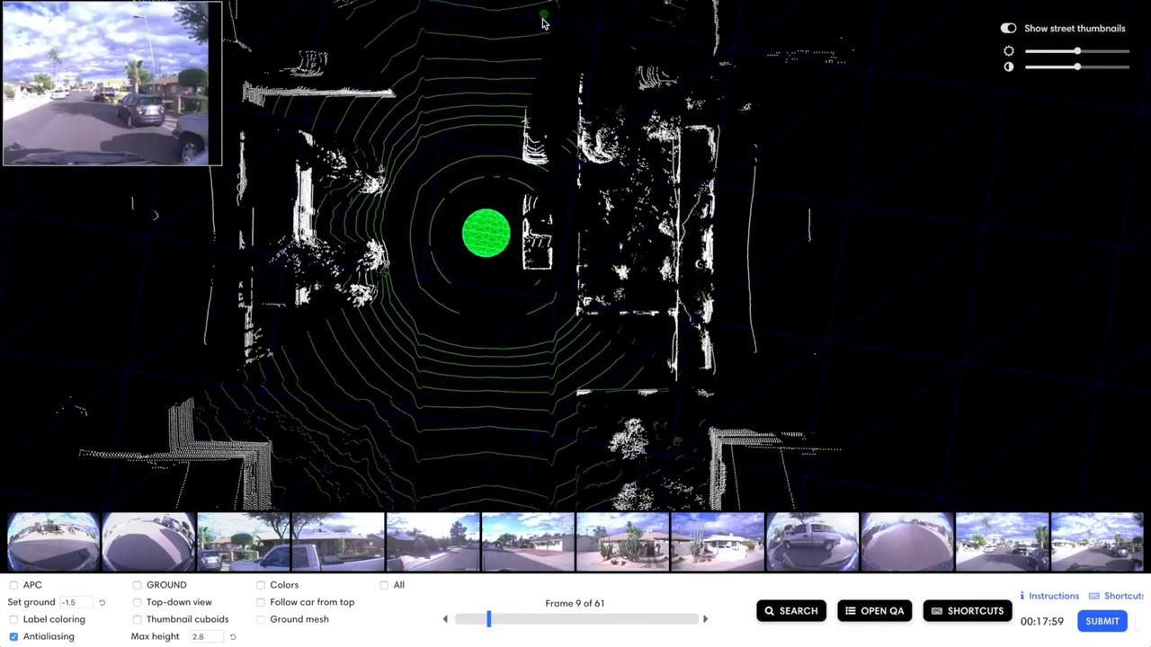
pyautogui.press('e')
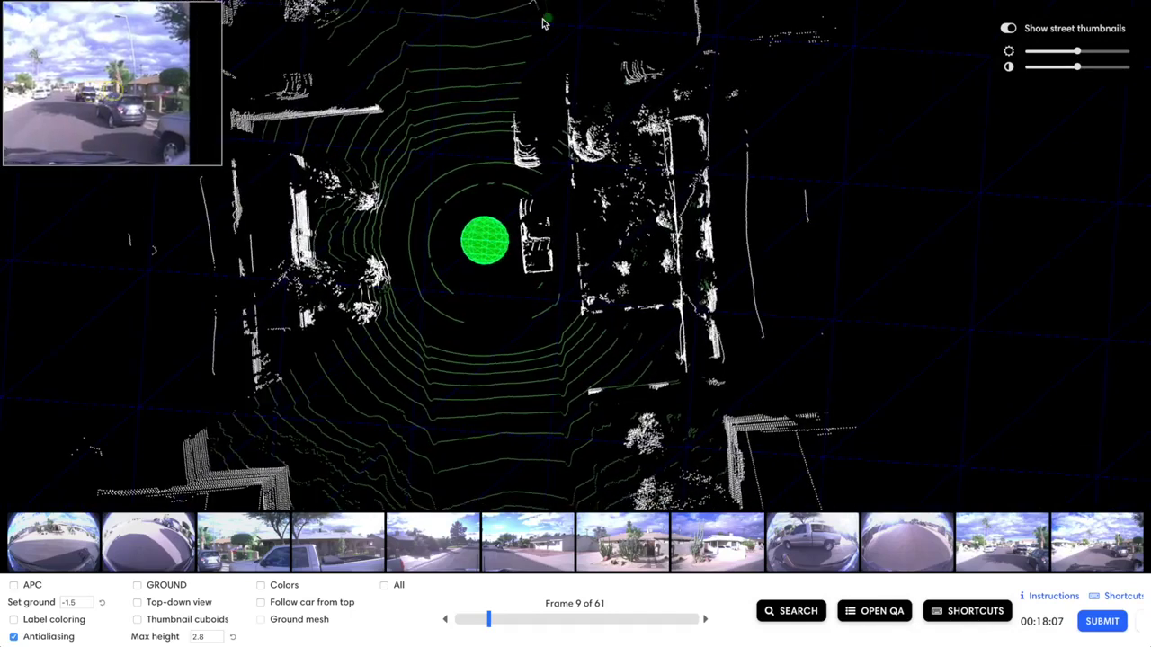
# Step: Enable the accumulated point cloud (APC) over 61 frames and disable the accumulated ground points
pyautogui.click(14, 585)
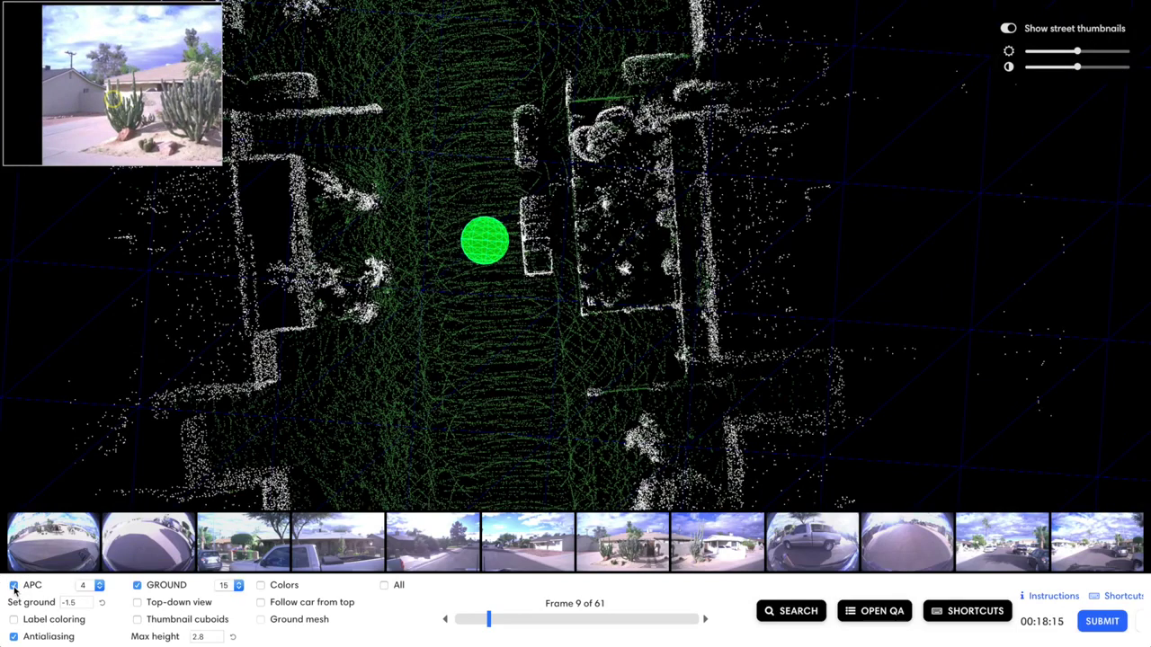
pyautogui.click(74, 592)
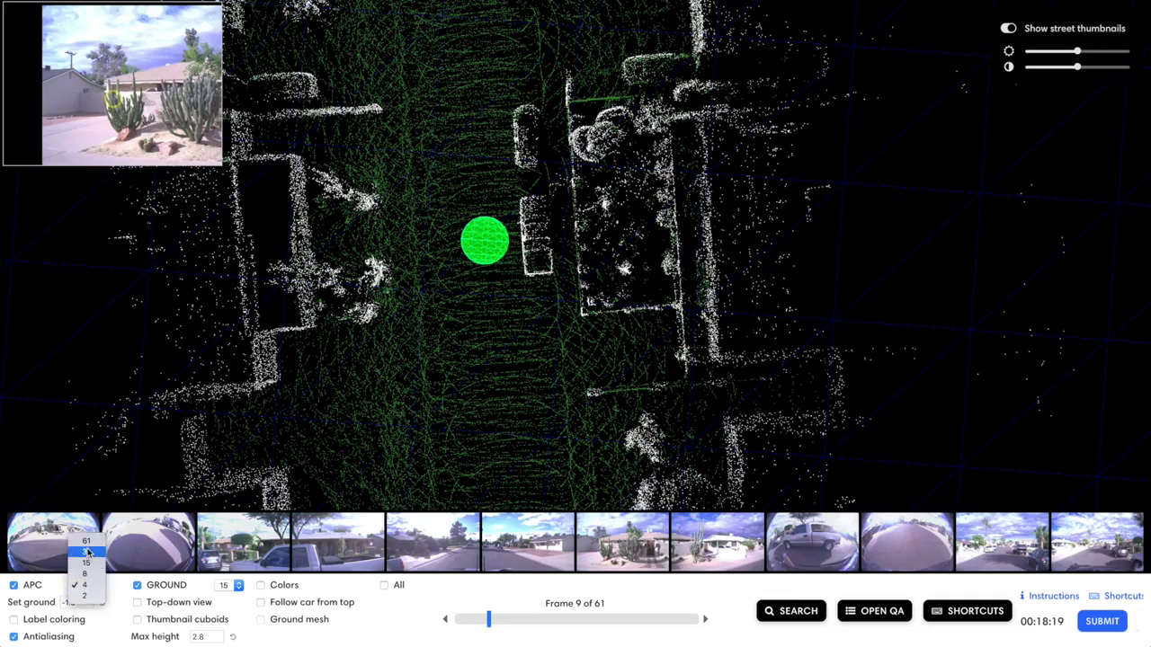
pyautogui.click(90, 546)
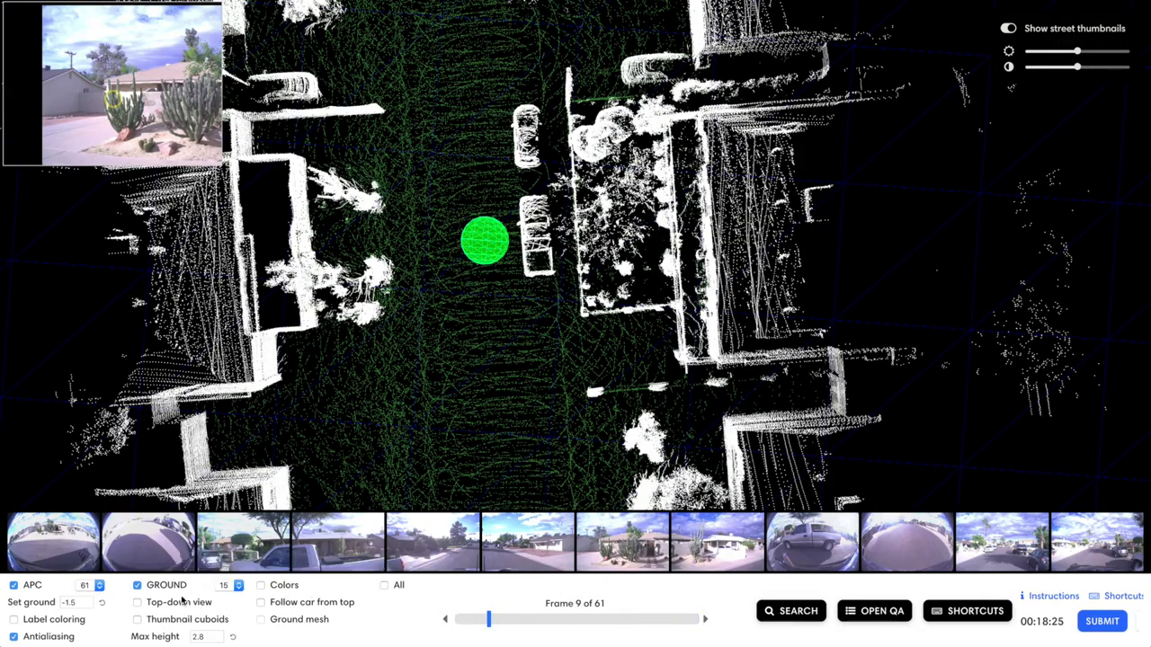
pyautogui.click(137, 586)
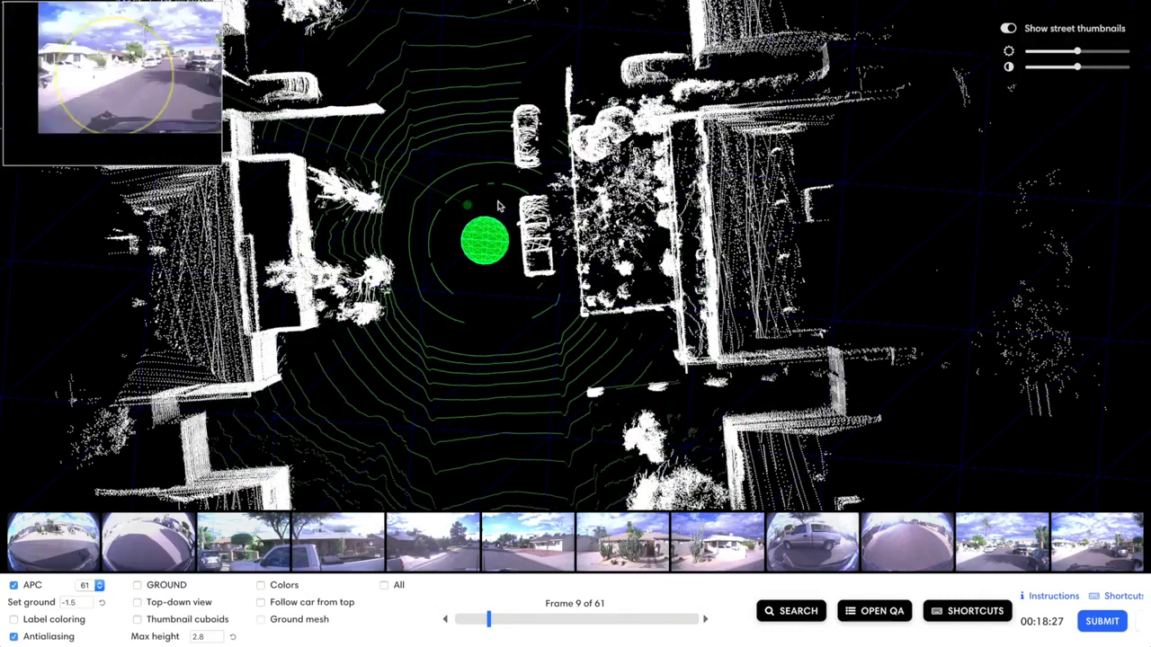
# Step: Draw a cuboid about 2.8 m wide and 5.6 m long around the parked pickup truck and label it Cars
pyautogui.moveTo(537, 182); pyautogui.dragTo(532, 181)
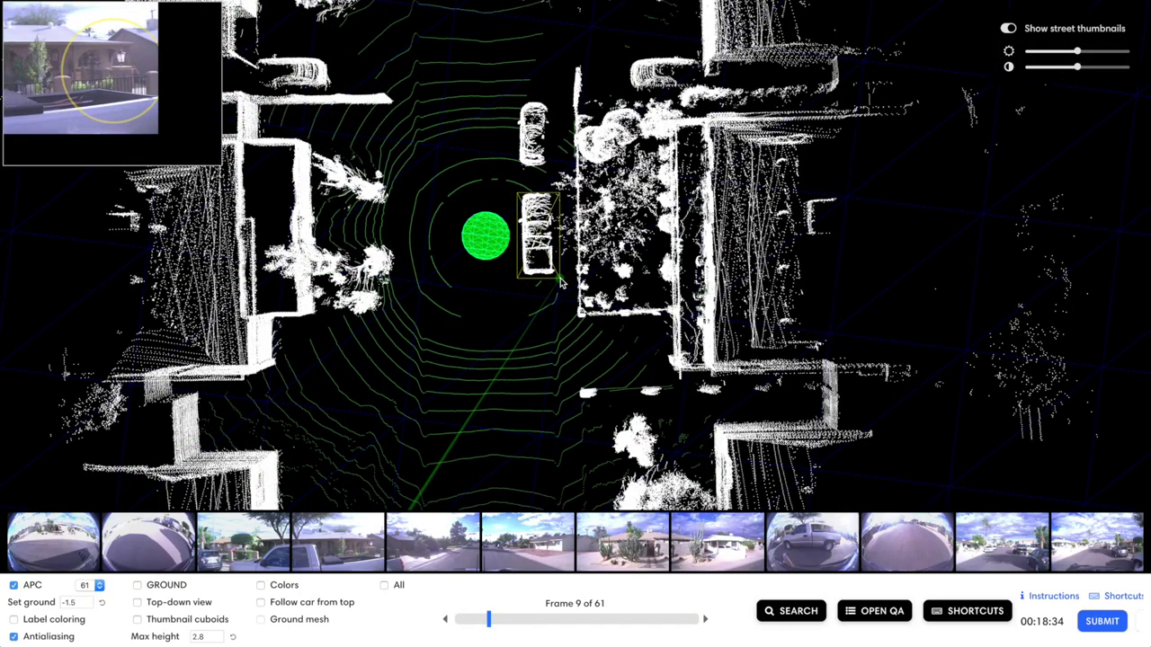
pyautogui.click(559, 277)
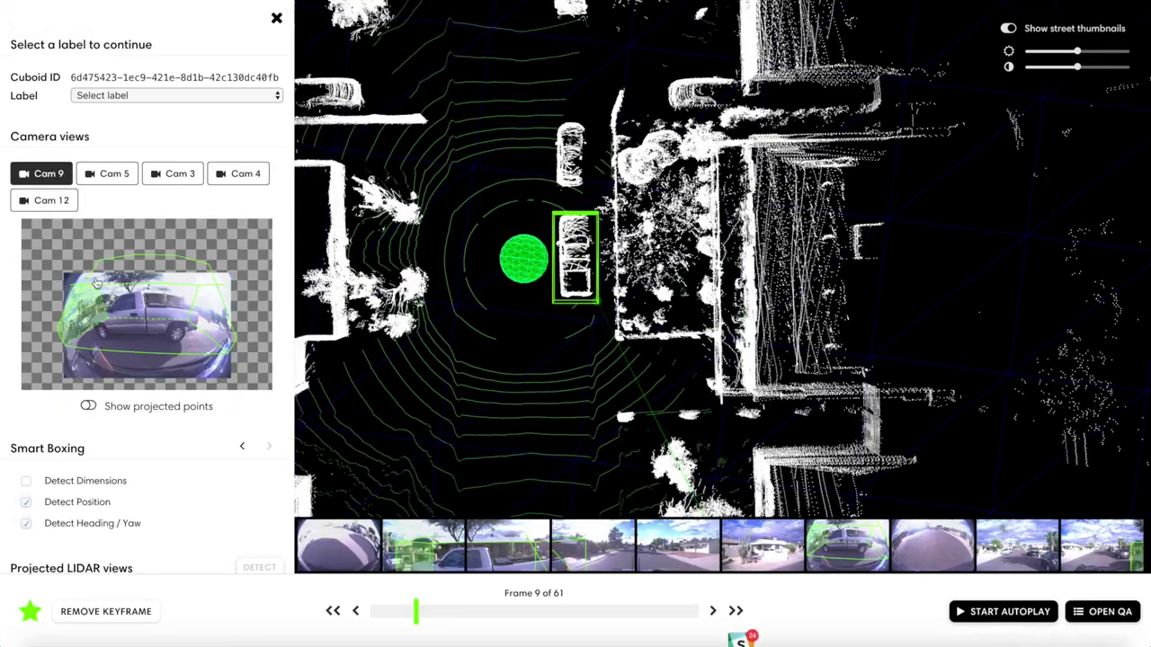
pyautogui.scroll(-5, 133, 348)
pyautogui.scroll(-3, 132, 349)
pyautogui.scroll(7, 132, 349)
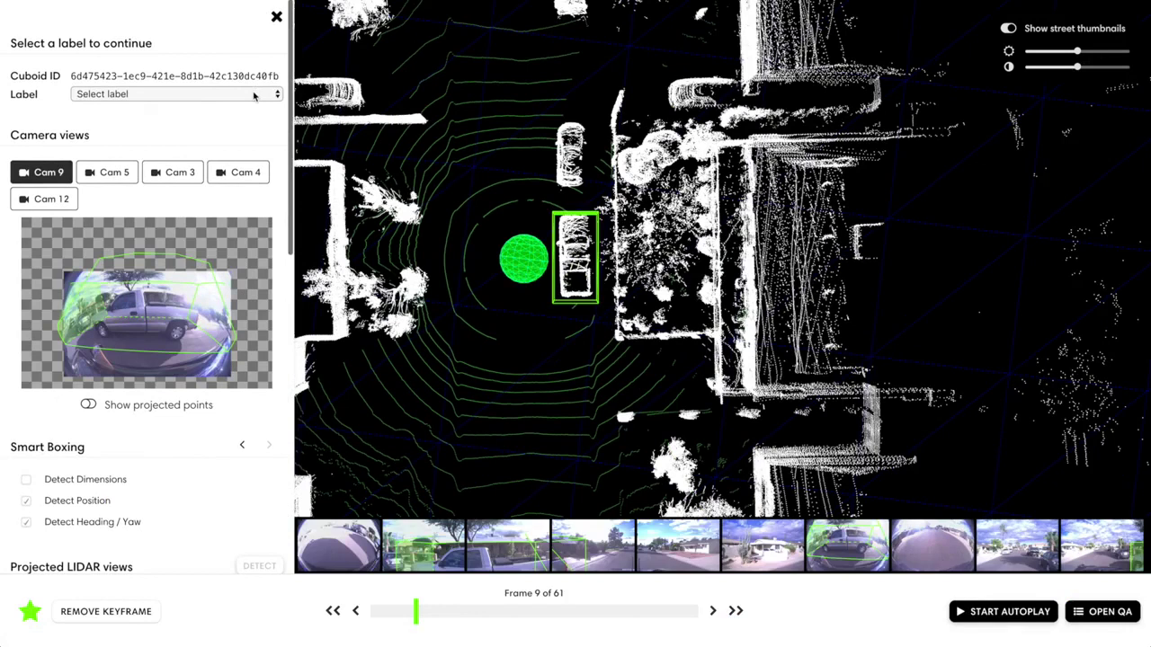
pyautogui.click(254, 96)
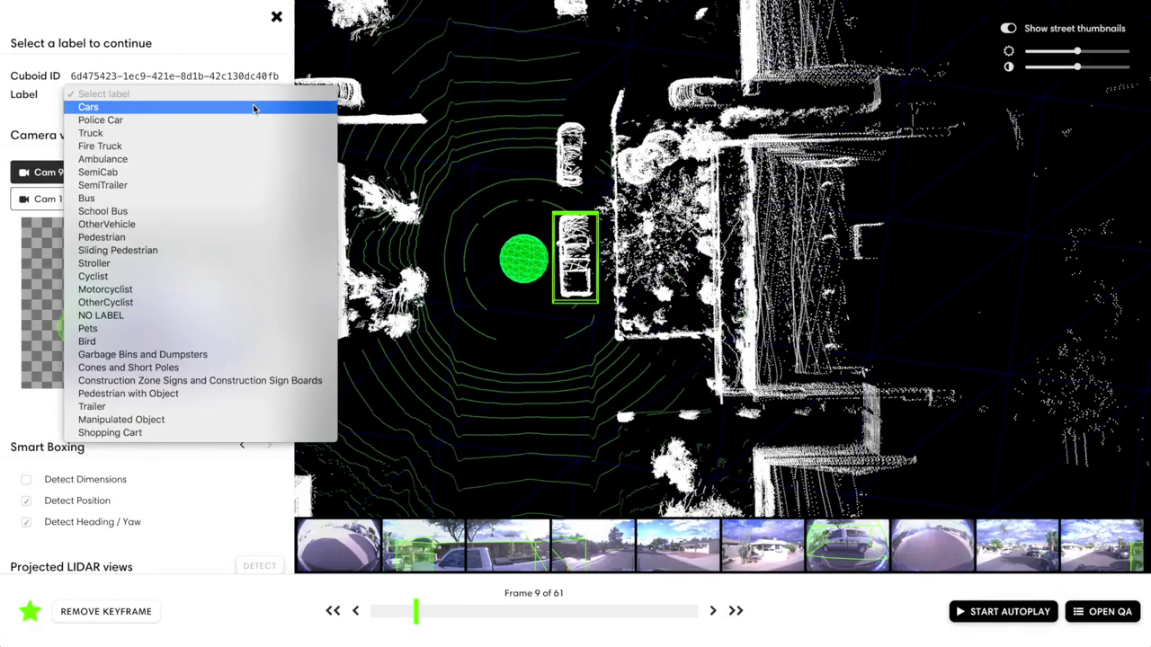
pyautogui.click(254, 108)
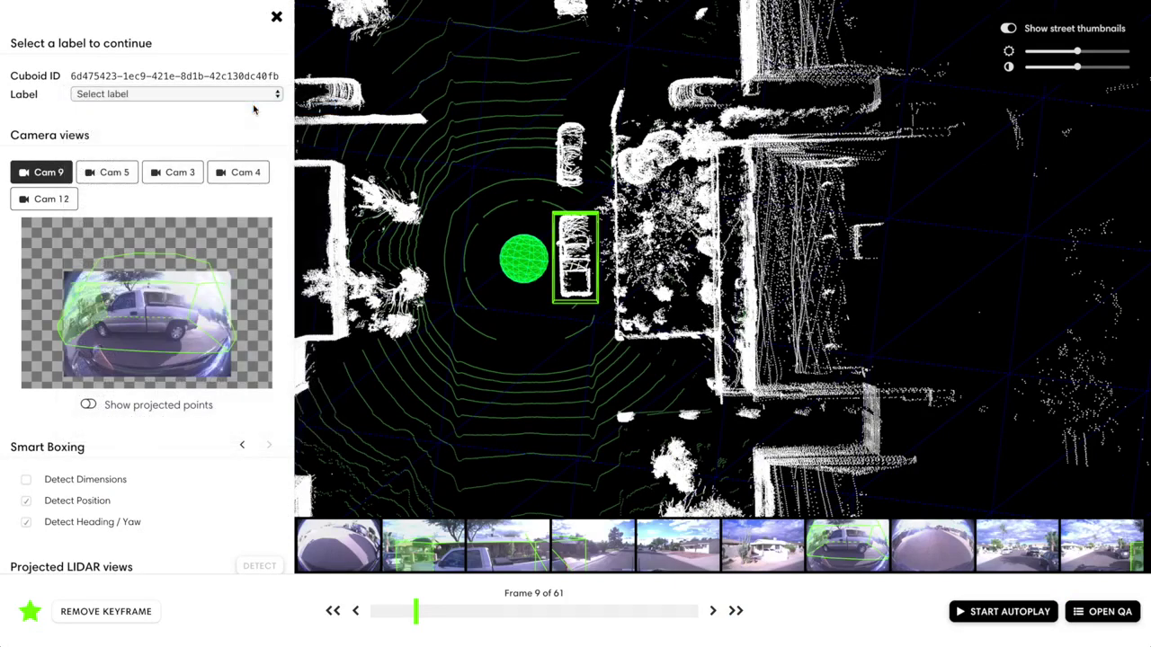
# Step: Check the pickup's cuboid in the Cam 5, Cam 3, Cam 4 and Cam 12 views, and return to Cam 9
pyautogui.scroll(-2, 149, 132)
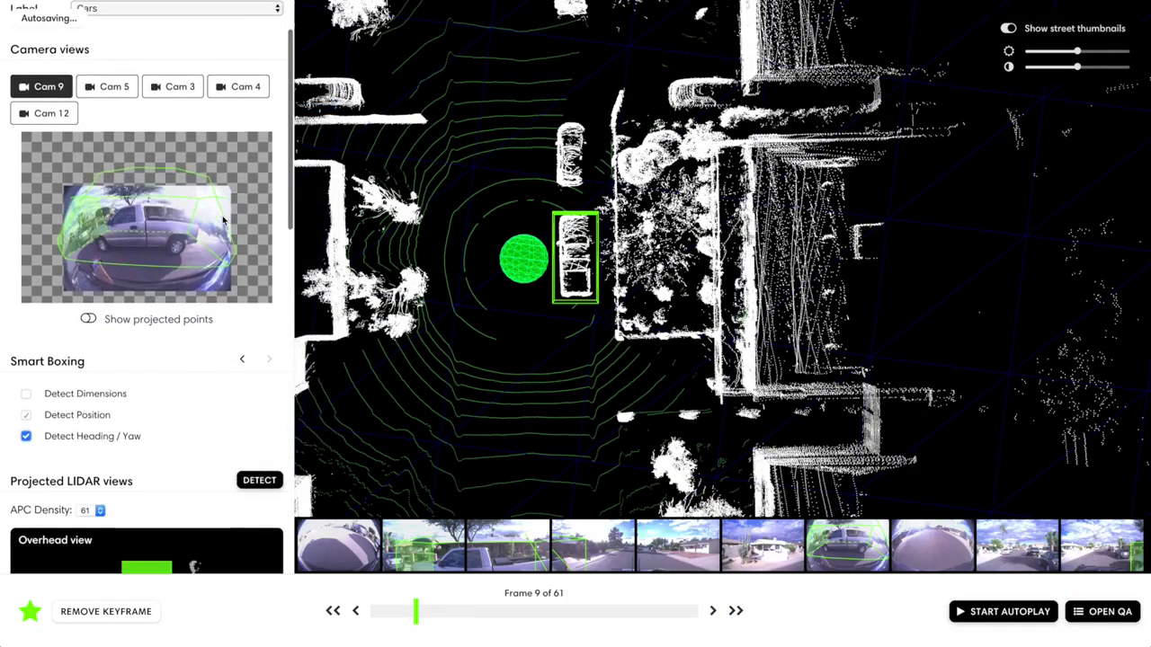
pyautogui.click(113, 79)
pyautogui.click(162, 79)
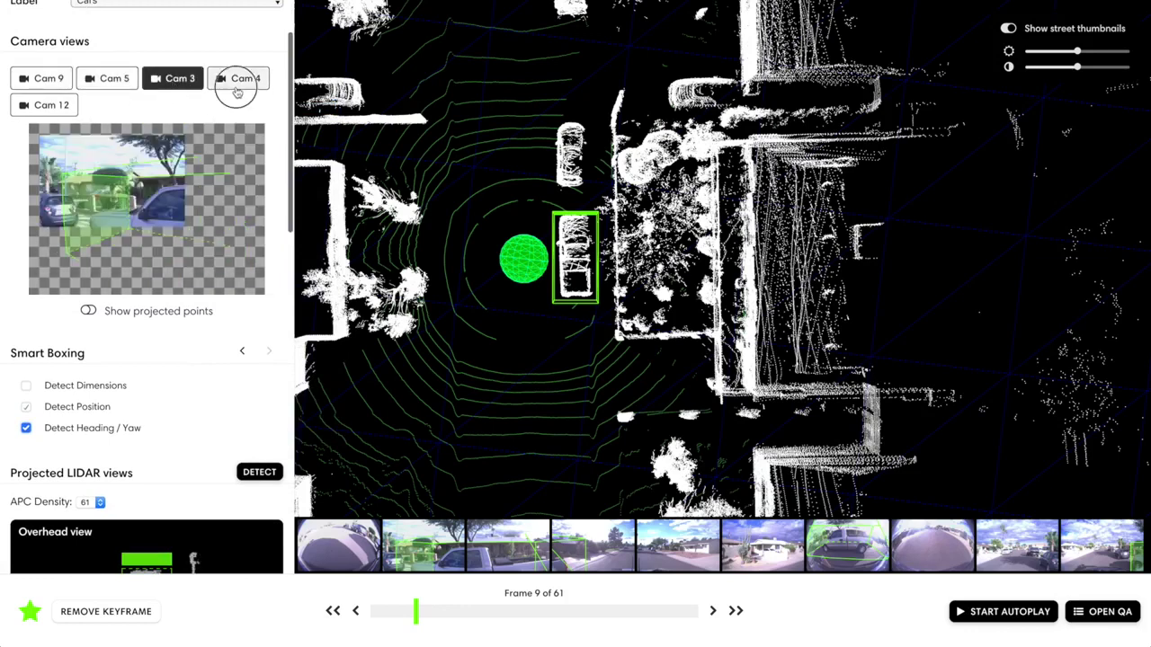
pyautogui.click(236, 90)
pyautogui.click(38, 106)
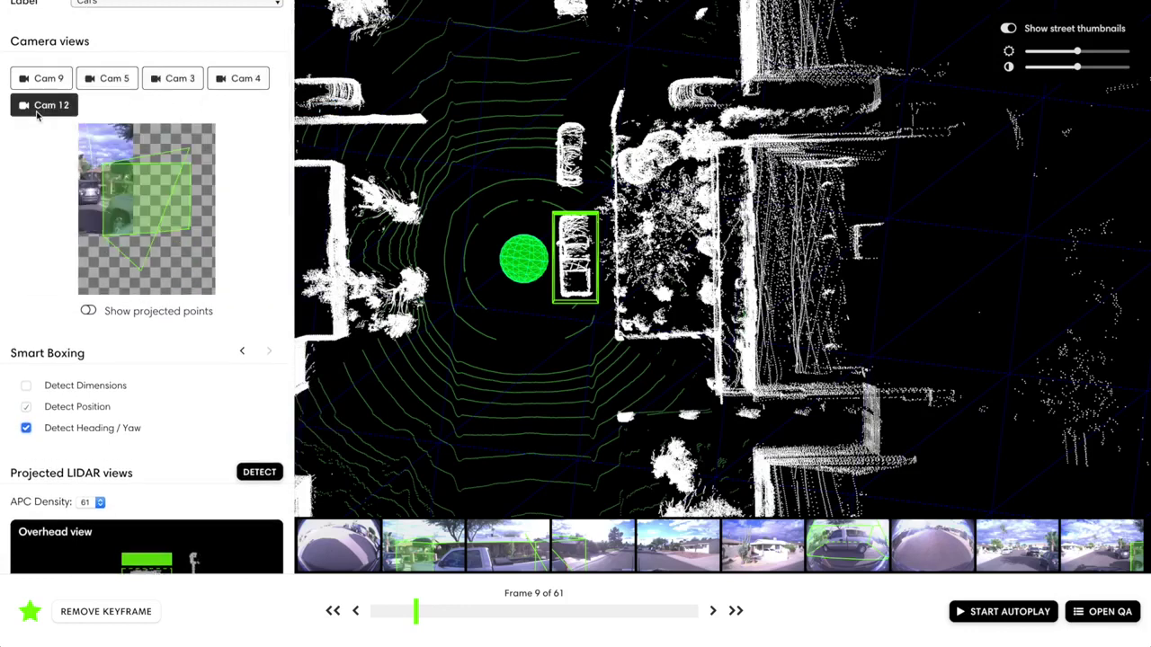
pyautogui.click(237, 86)
pyautogui.click(175, 79)
pyautogui.click(115, 78)
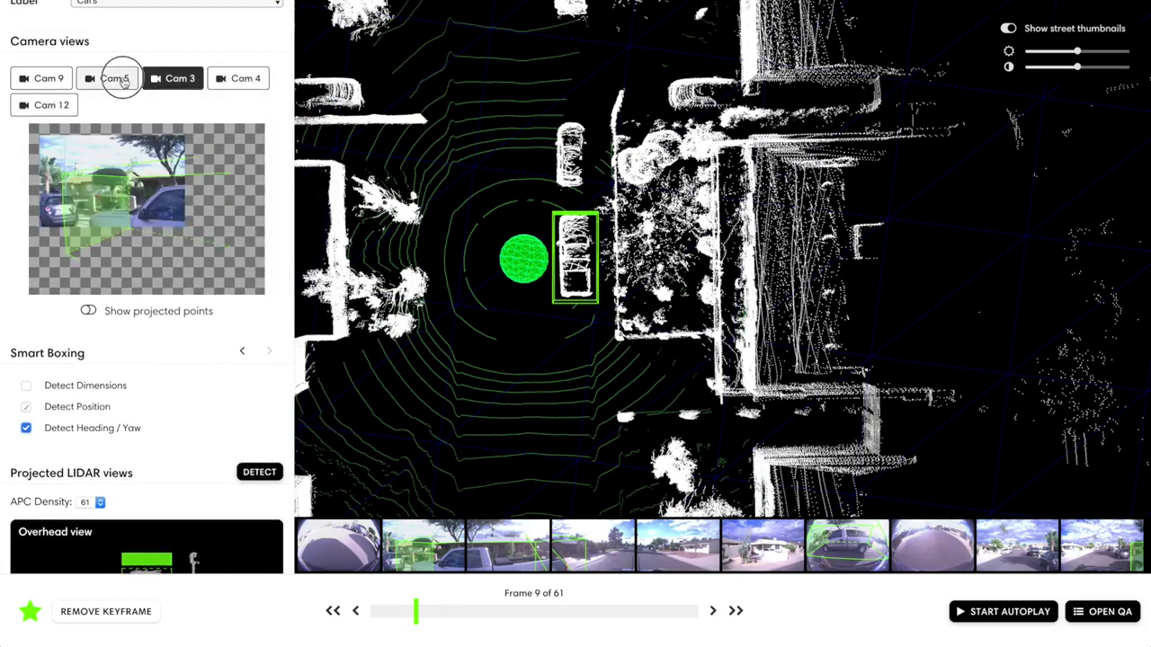
pyautogui.click(69, 81)
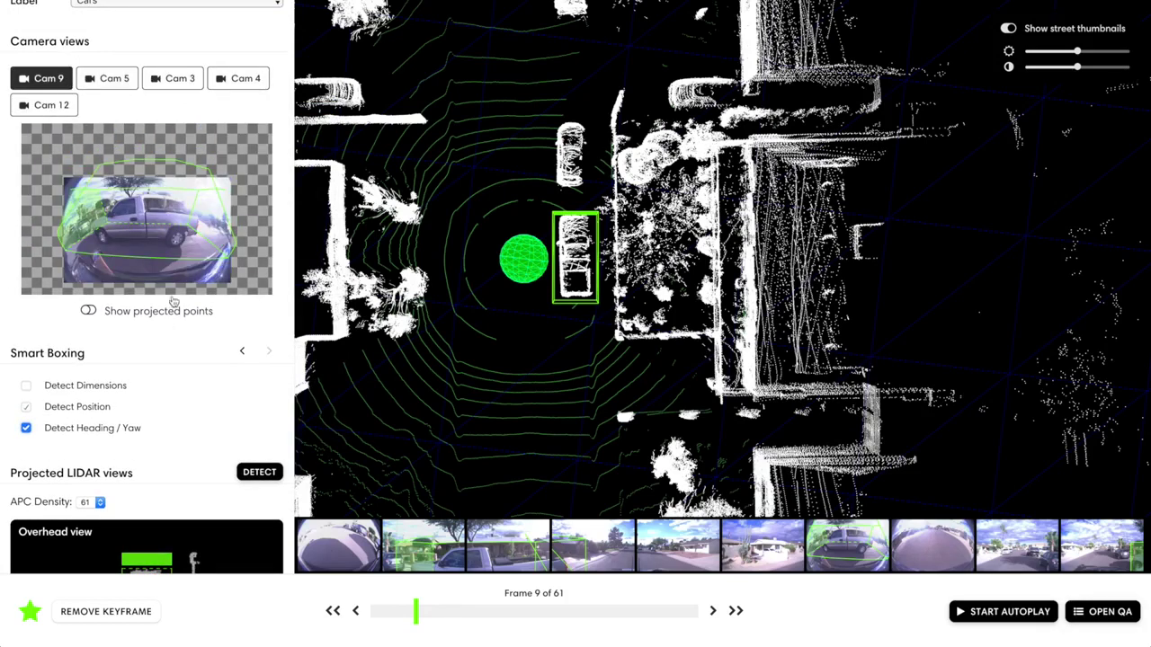
# Step: Show the coordinates of the pickup's cuboid and highlight its dimensions
pyautogui.scroll(-3, 135, 331)
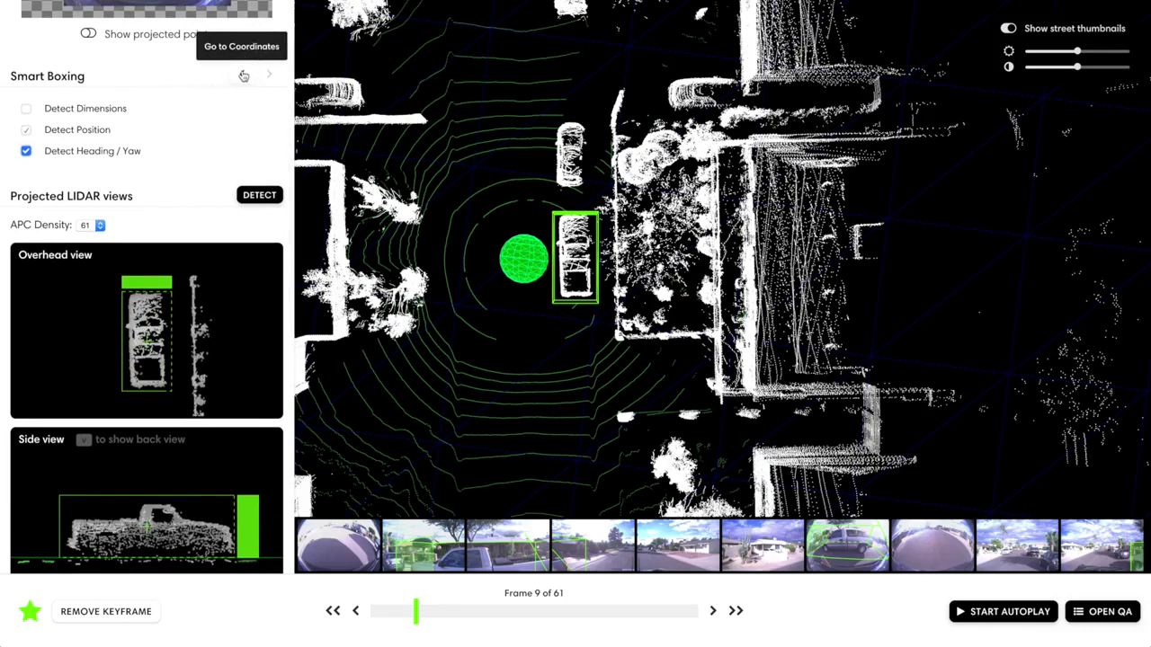
pyautogui.click(243, 76)
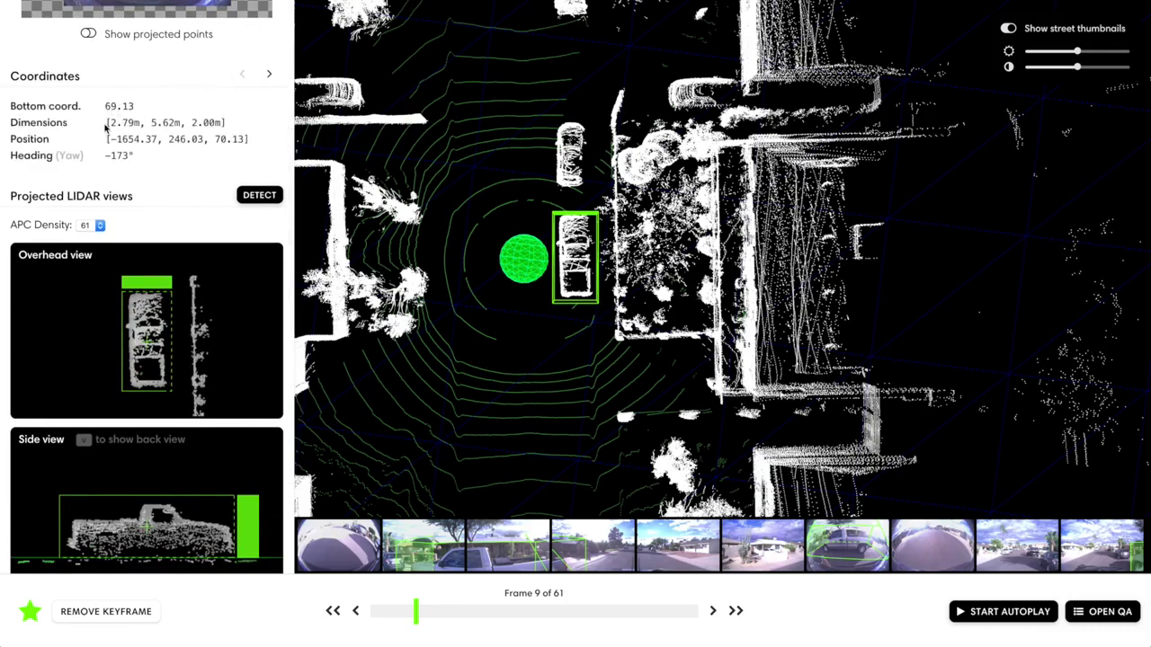
pyautogui.moveTo(105, 123); pyautogui.dragTo(225, 131)
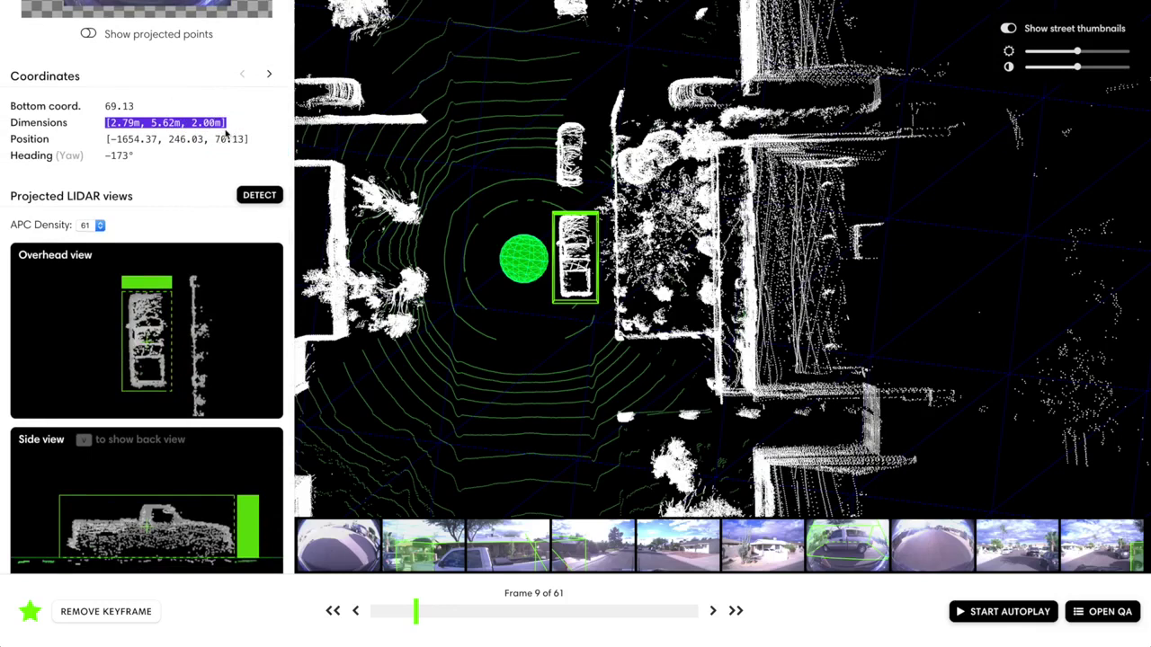
# Step: Highlight the position, heading and bottom coordinate values of the pickup's cuboid in turn
pyautogui.moveTo(105, 140); pyautogui.dragTo(247, 140)
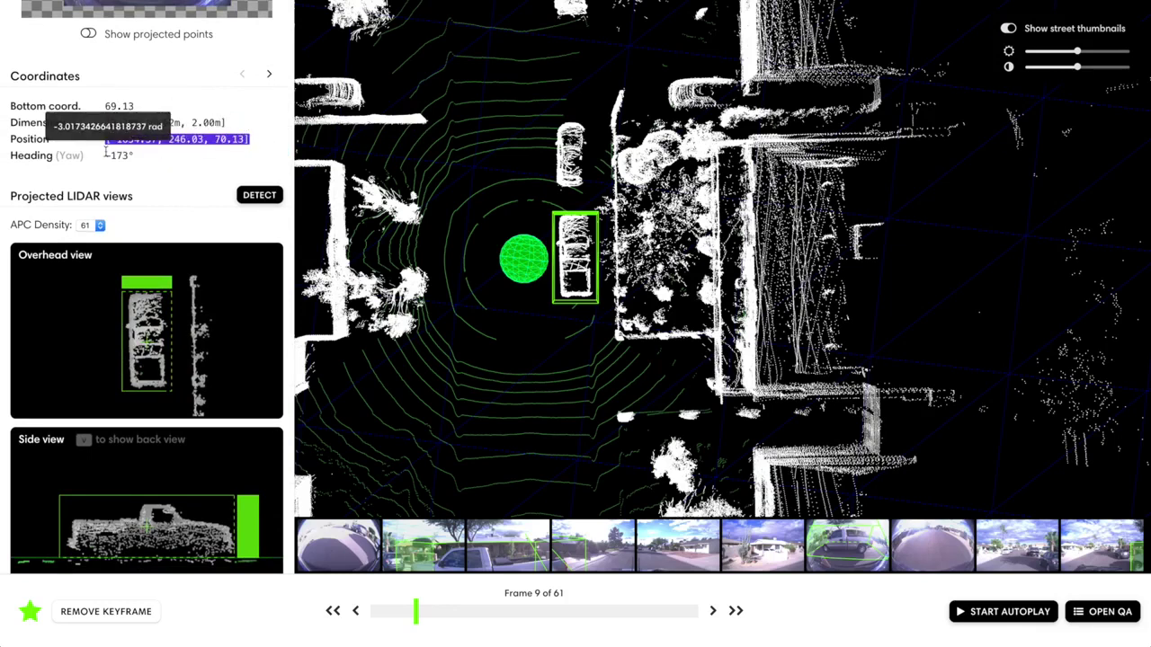
pyautogui.moveTo(104, 155); pyautogui.dragTo(138, 160)
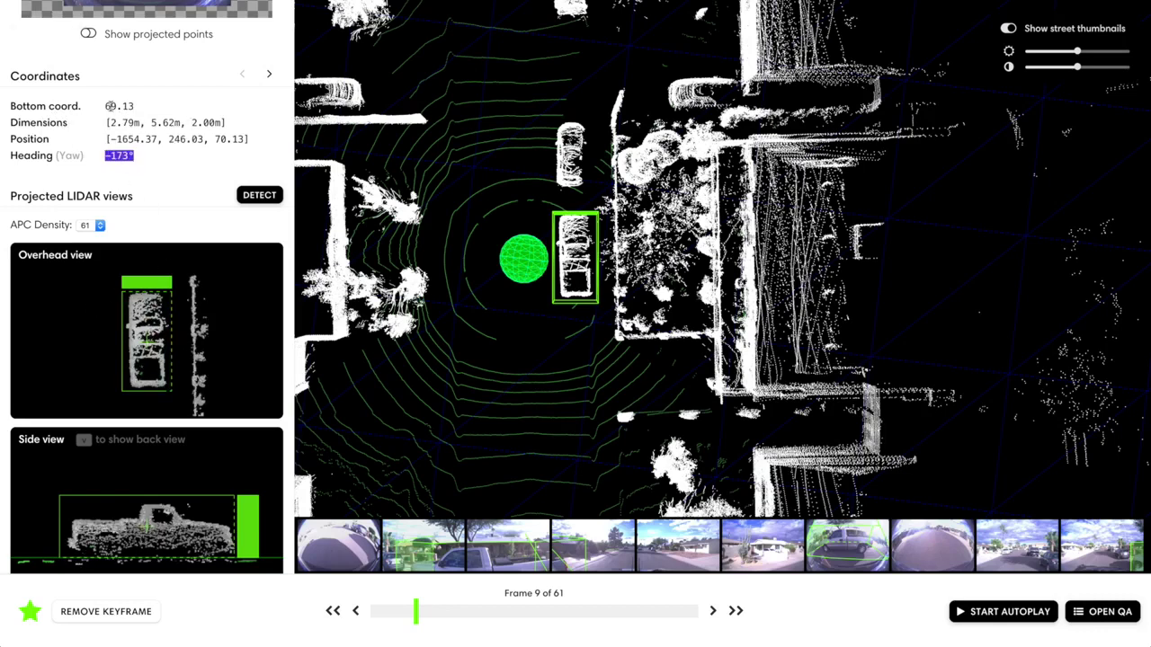
pyautogui.moveTo(105, 106); pyautogui.dragTo(124, 105)
# Step: Rotate the pickup's cuboid slightly to a heading of about -172° and narrow it to about 2.5 m using the back view
pyautogui.scroll(-5, 166, 242)
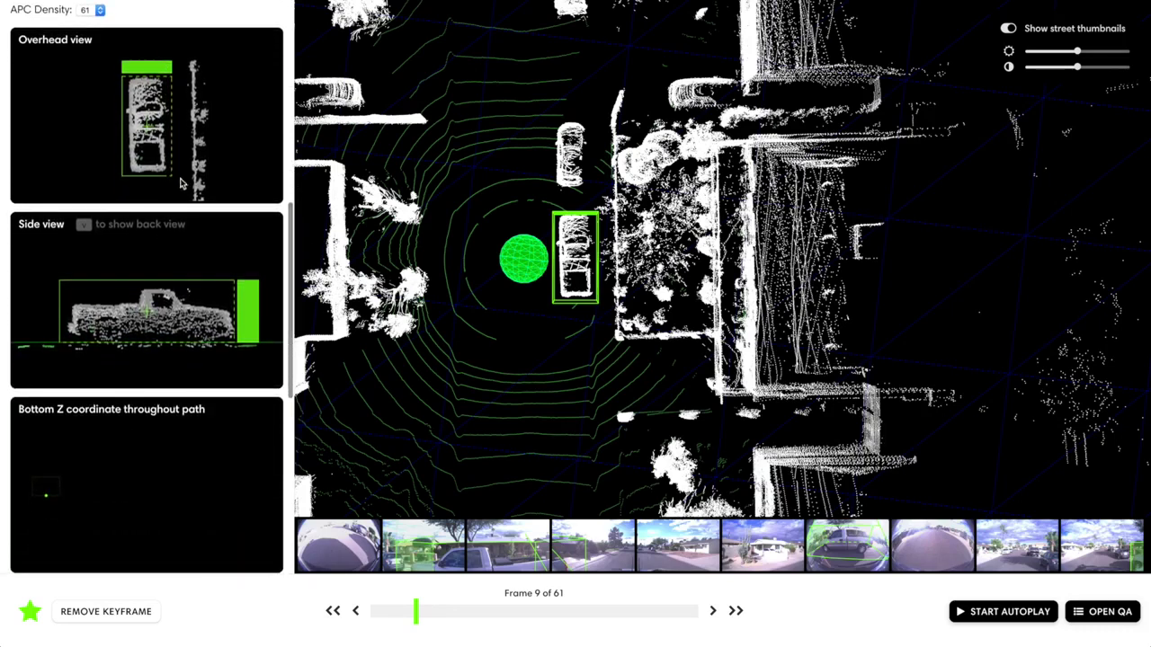
pyautogui.press('v')
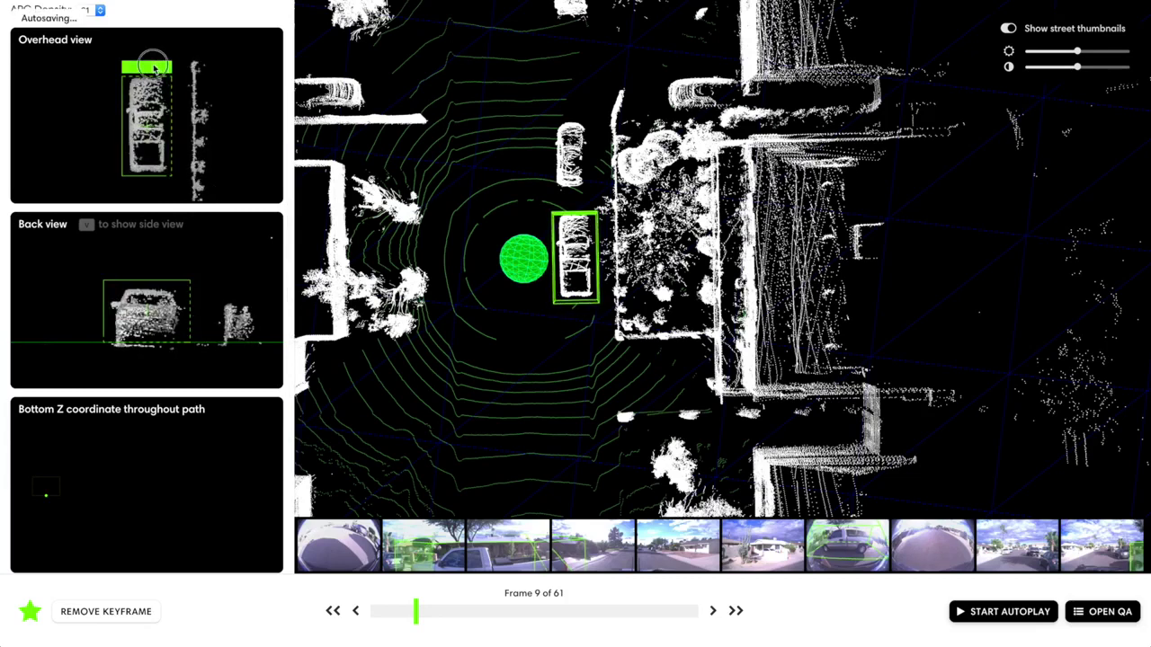
pyautogui.moveTo(148, 67)
pyautogui.mouseDown()
pyautogui.moveTo(172, 70)
pyautogui.moveTo(126, 70)
pyautogui.moveTo(148, 72)
pyautogui.mouseUp()
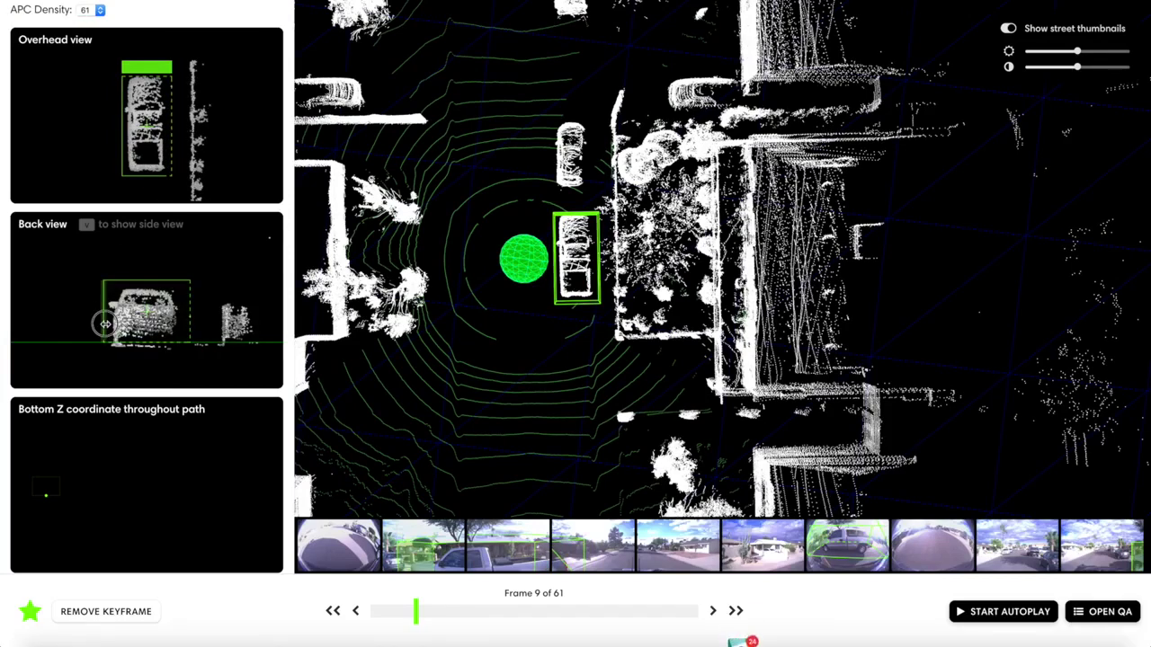
pyautogui.moveTo(107, 324); pyautogui.dragTo(109, 324)
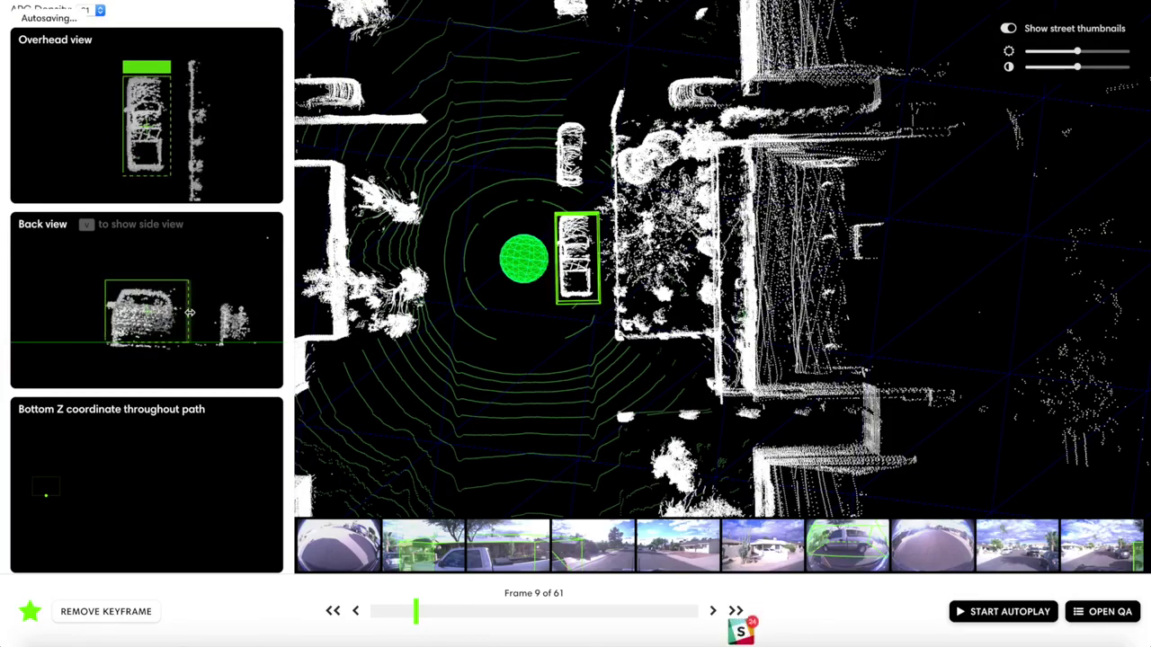
pyautogui.moveTo(191, 316); pyautogui.dragTo(172, 286)
# Step: Tighten the end of the pickup's cuboid in the side view to about 5.5 m long, and compare the side and back views
pyautogui.press('v')
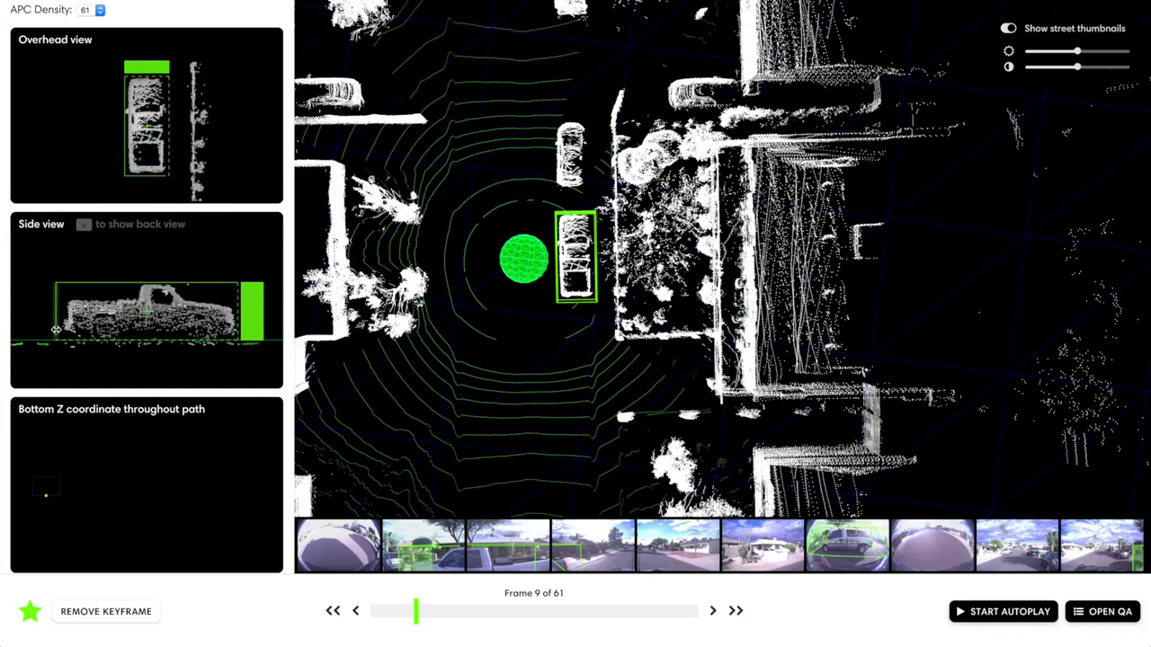
pyautogui.moveTo(56, 334); pyautogui.dragTo(60, 336)
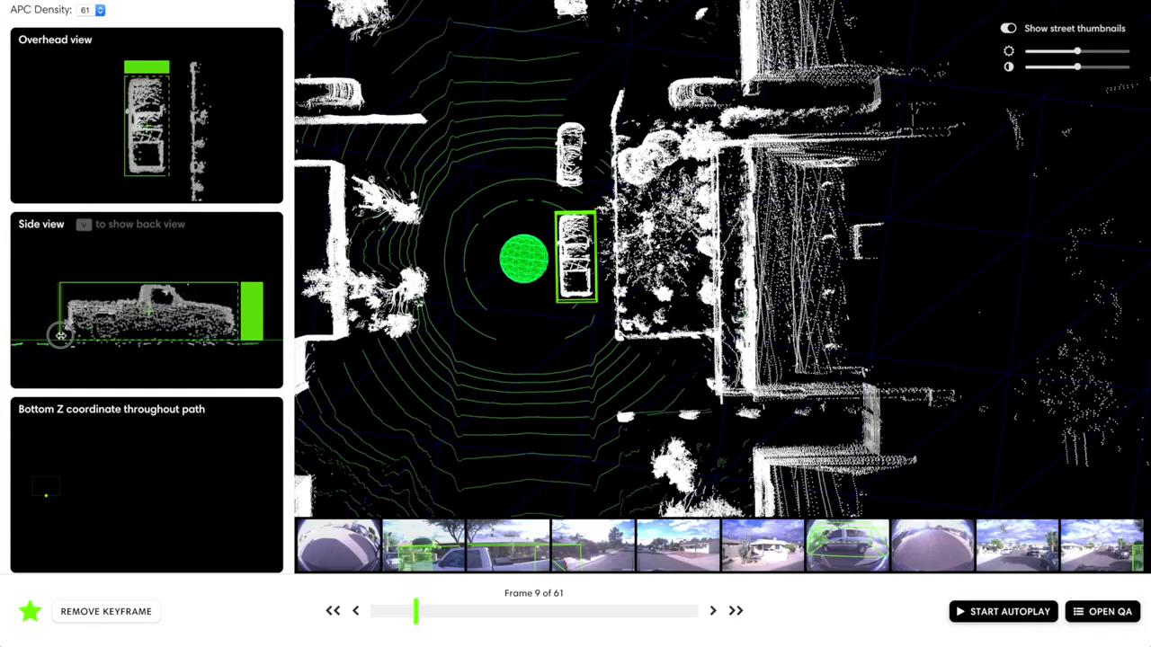
pyautogui.press('v')
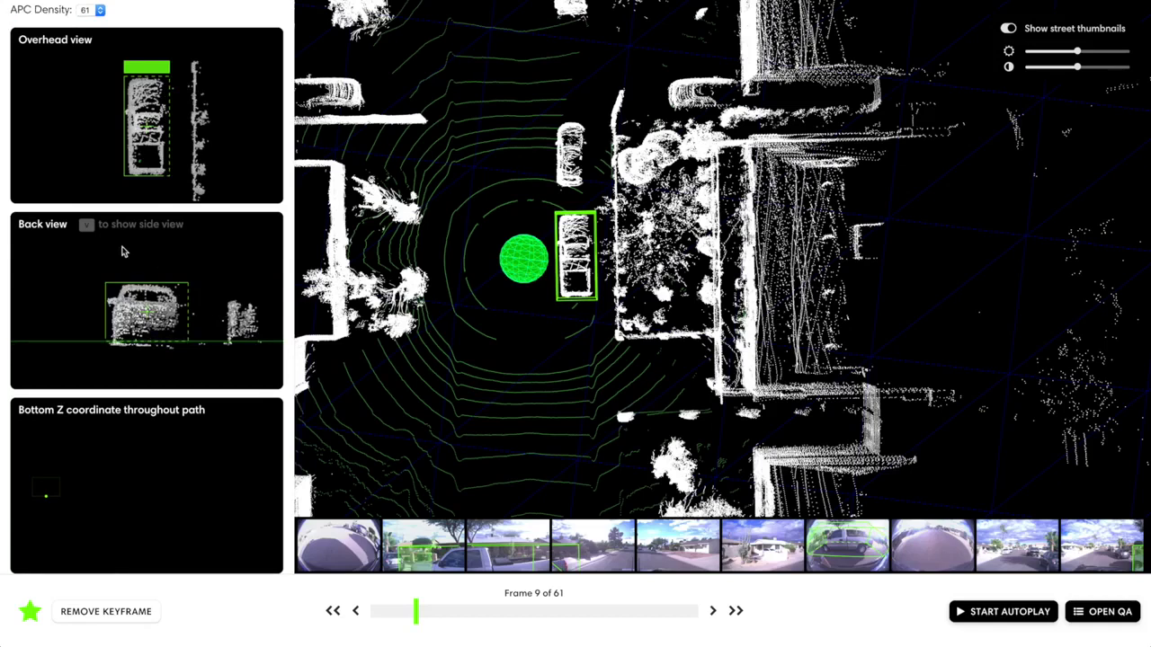
pyautogui.press('v')
pyautogui.press('v')
pyautogui.click(85, 230)
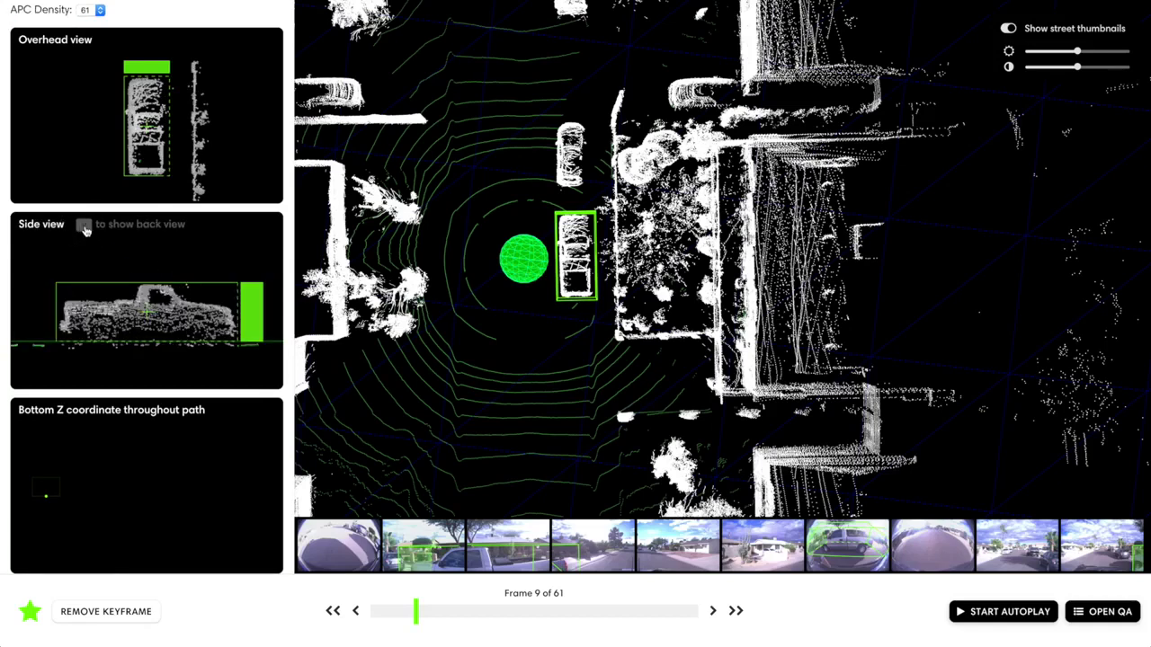
pyautogui.click(84, 229)
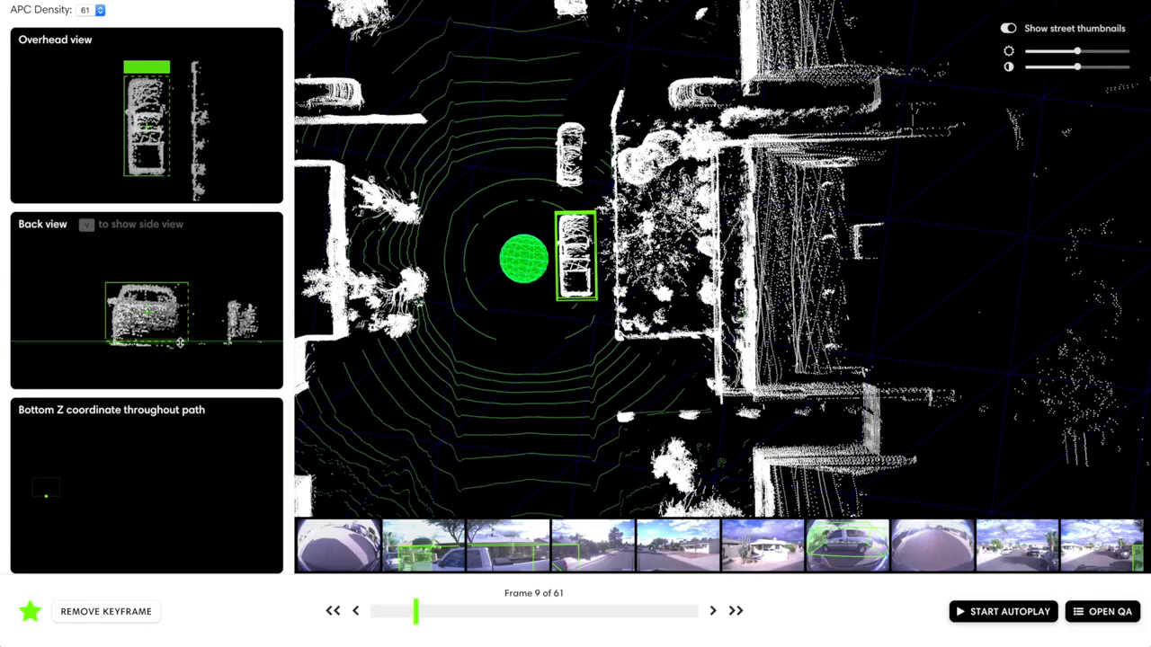
# Step: Adjust the cuboid's bottom edge to the ground at about 69.01 in the back view, and check its coordinates
pyautogui.moveTo(178, 342); pyautogui.dragTo(179, 350)
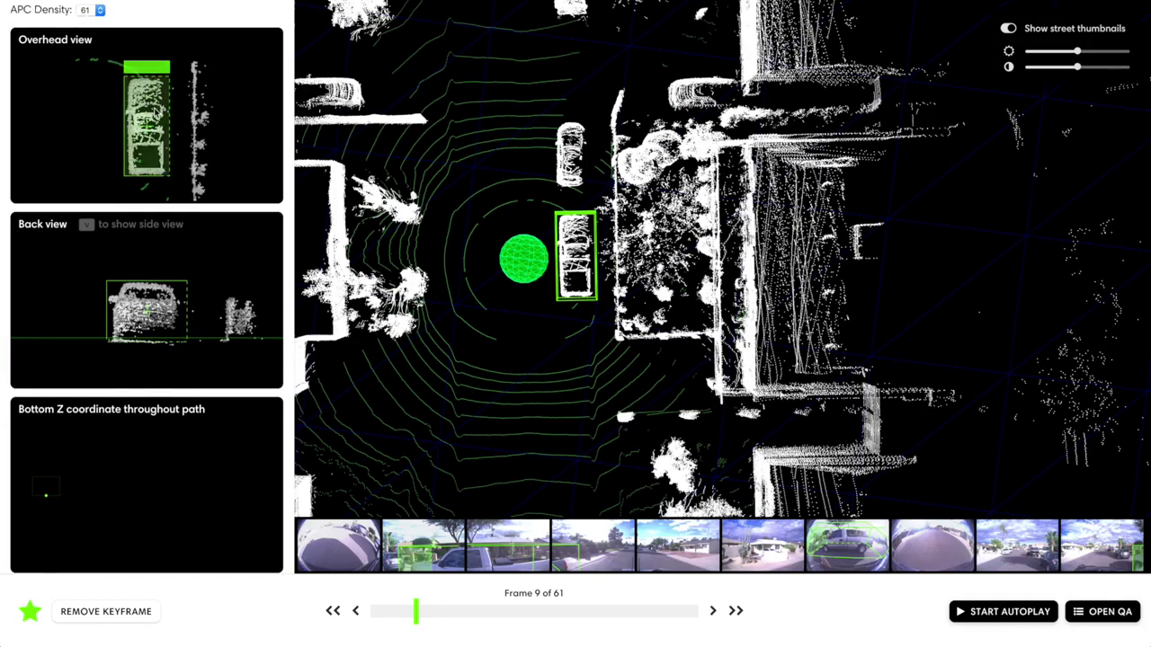
pyautogui.press('v')
pyautogui.press('v')
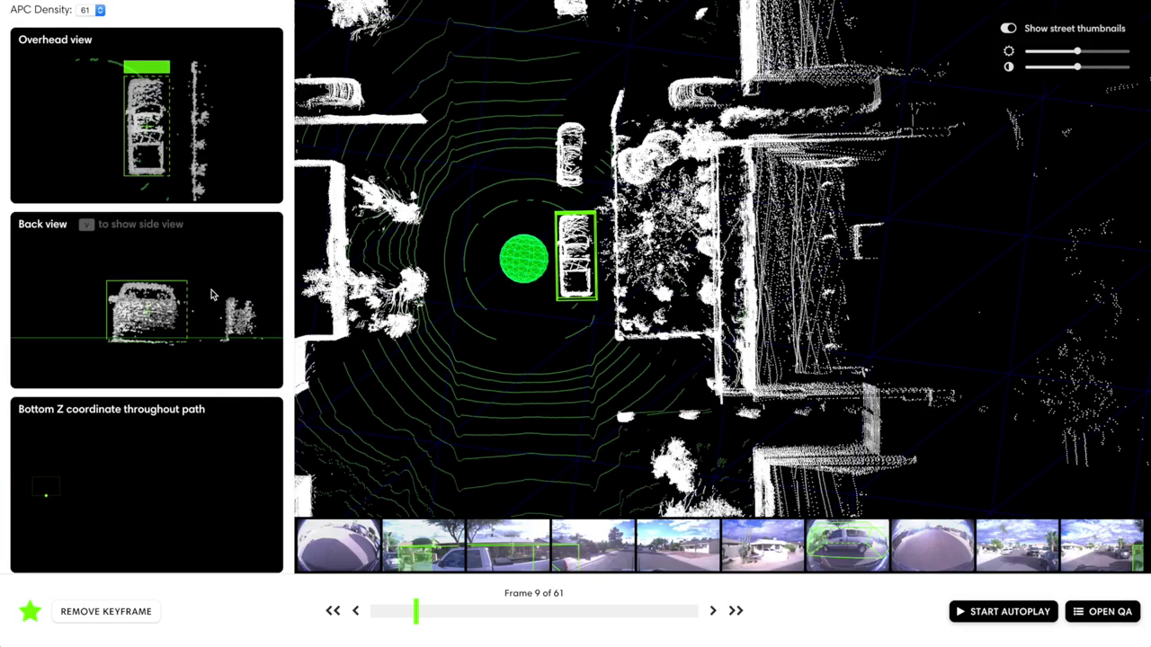
pyautogui.scroll(5, 213, 295)
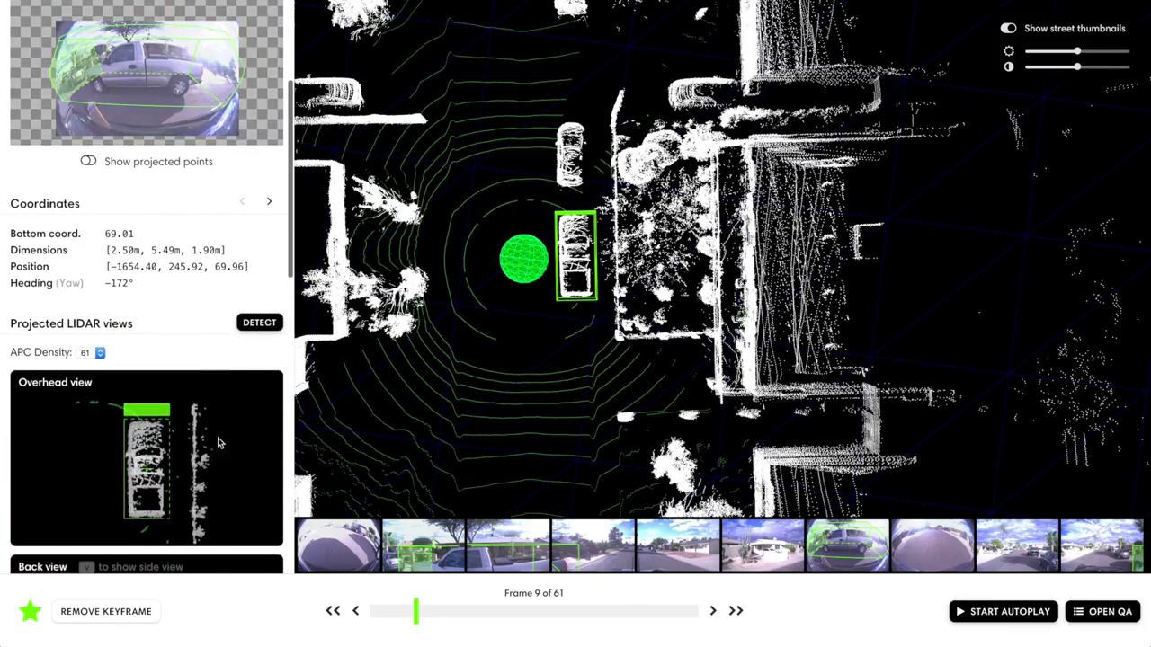
# Step: Mark the pickup's cuboid as stationary and deselect it
pyautogui.scroll(-5, 231, 485)
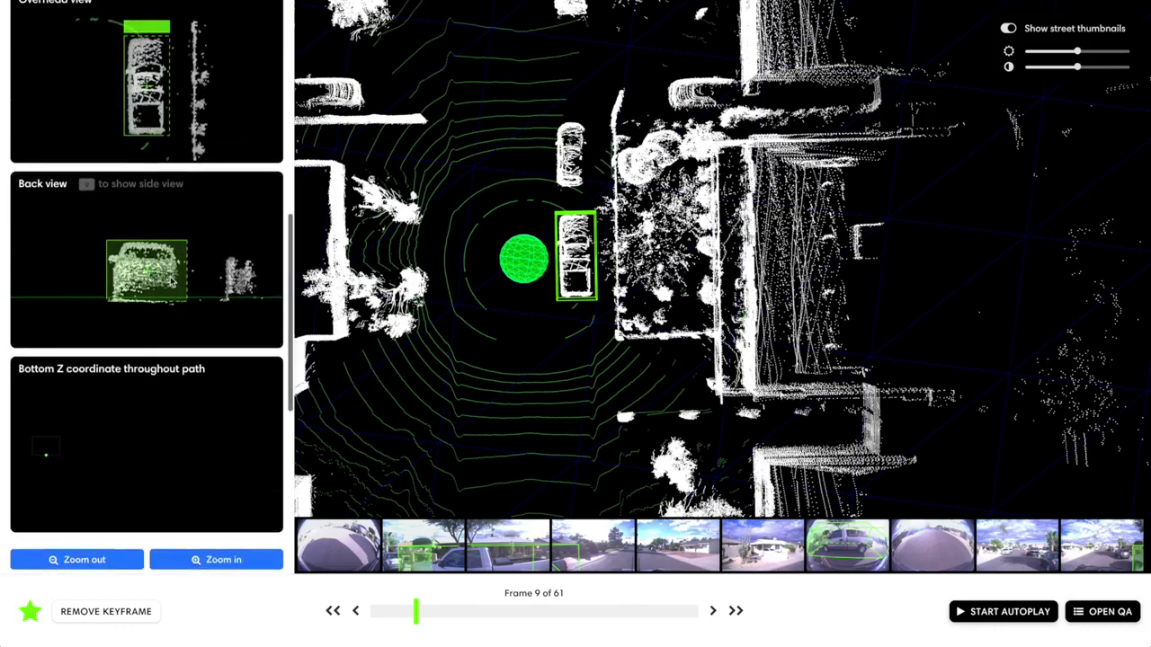
pyautogui.scroll(-3, 173, 282)
pyautogui.scroll(-3, 172, 282)
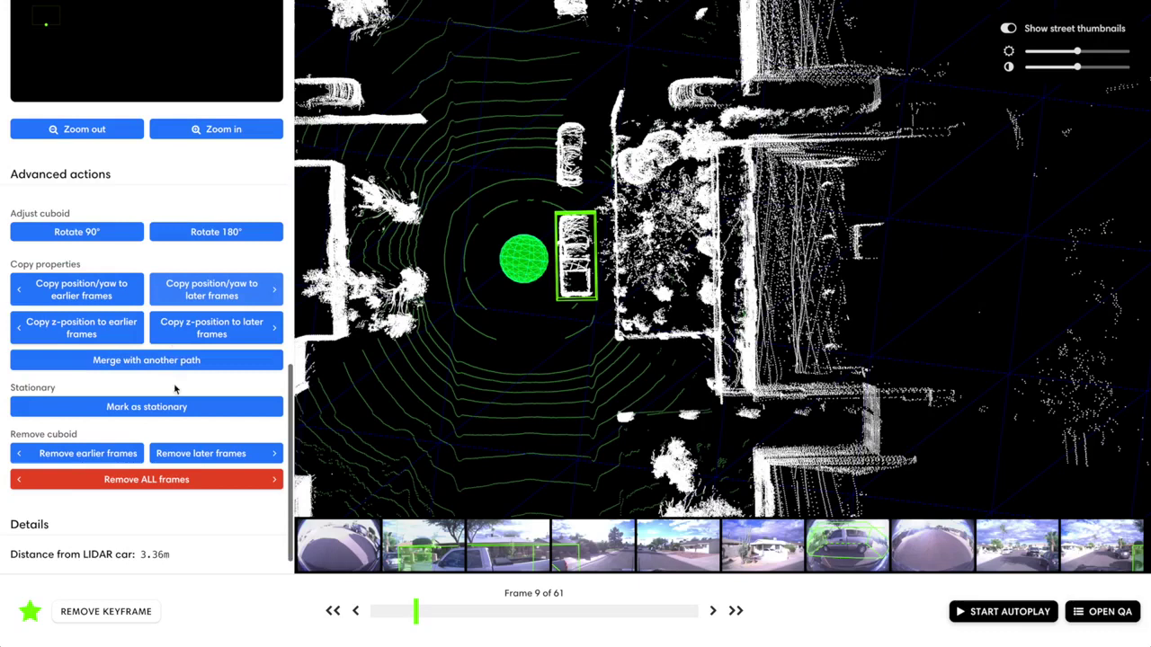
pyautogui.click(165, 413)
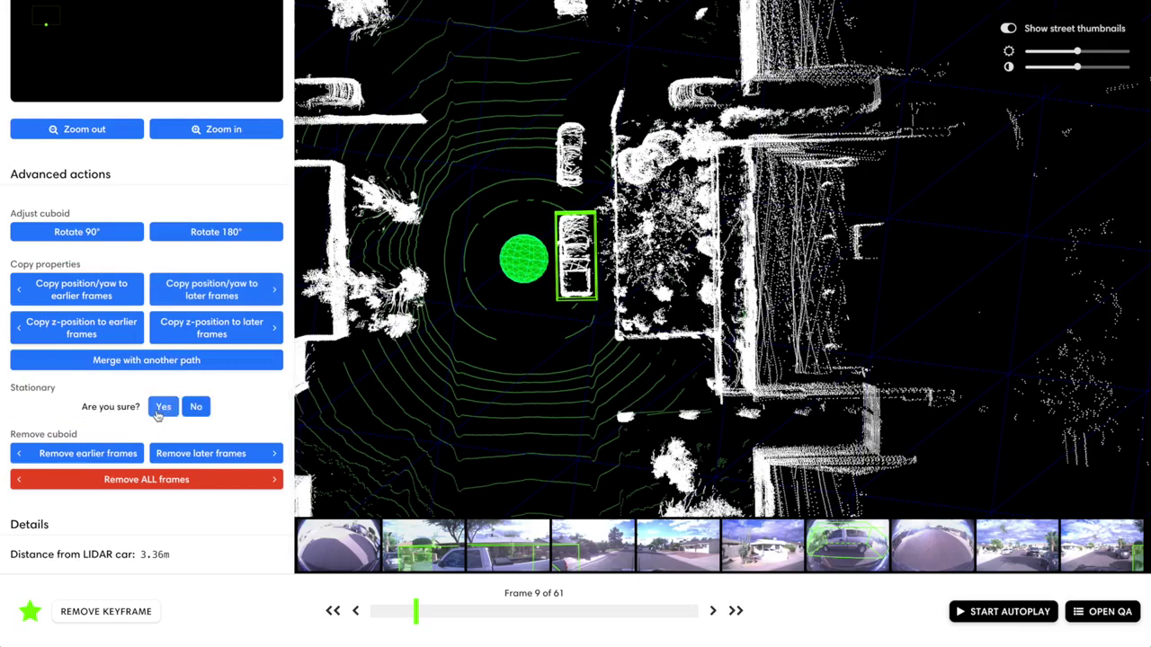
pyautogui.click(163, 410)
pyautogui.click(541, 355)
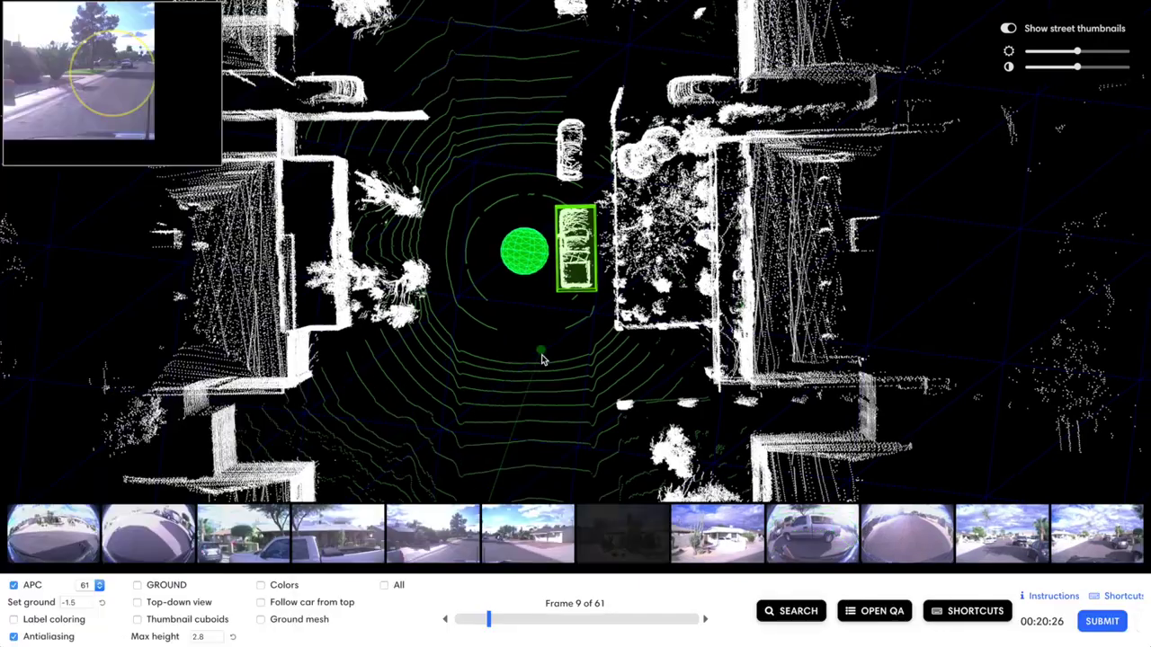
# Step: Step forward and backward through the neighbouring frames to check the stationary cuboid against the pickup, and return to frame 9
pyautogui.press('Right')
pyautogui.press('Right')
pyautogui.press('Right')
pyautogui.press('Right')
pyautogui.press('Right')
pyautogui.press('Left')
pyautogui.press('Left')
pyautogui.press('Left')
pyautogui.press('Left')
pyautogui.press('Left')
pyautogui.press('Left')
pyautogui.press('Left')
pyautogui.press('Left')
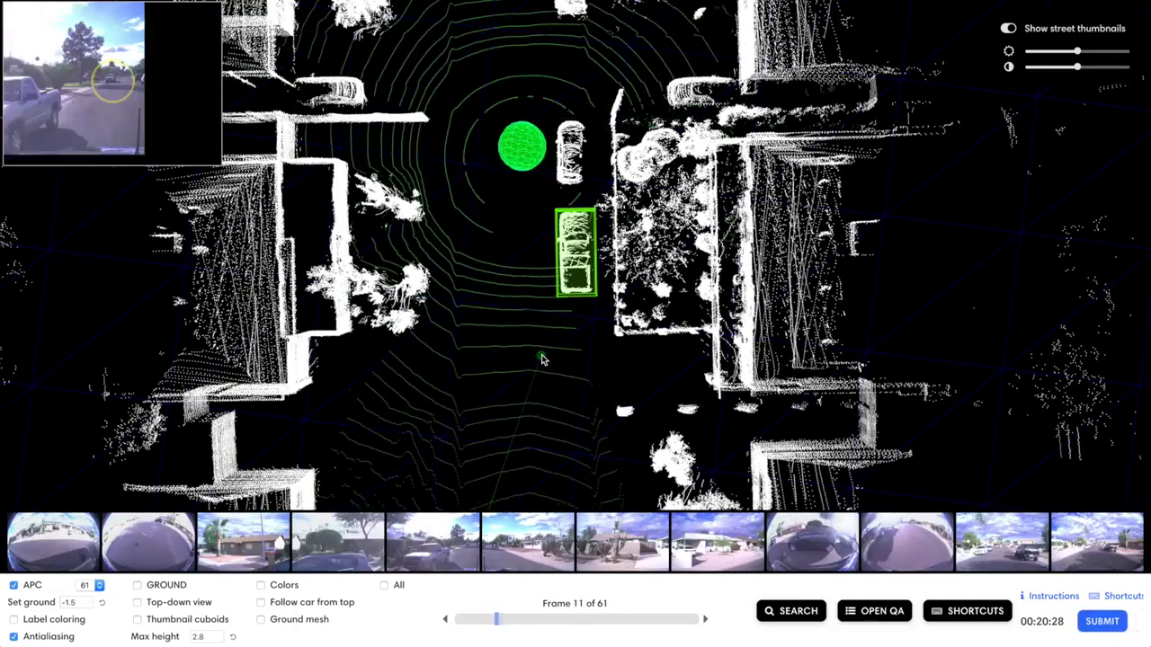
pyautogui.press('Right')
pyautogui.press('Right')
pyautogui.press('Right')
pyautogui.press('Right')
pyautogui.press('Right')
pyautogui.press('Right')
pyautogui.press('Left')
pyautogui.press('Left')
pyautogui.press('Left')
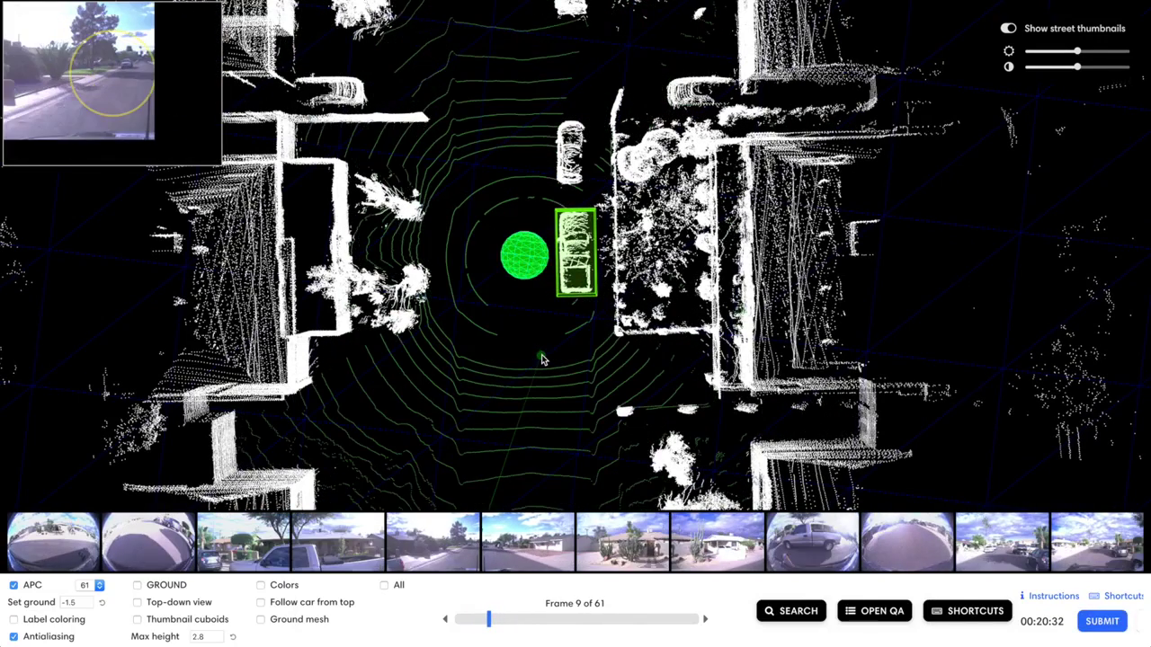